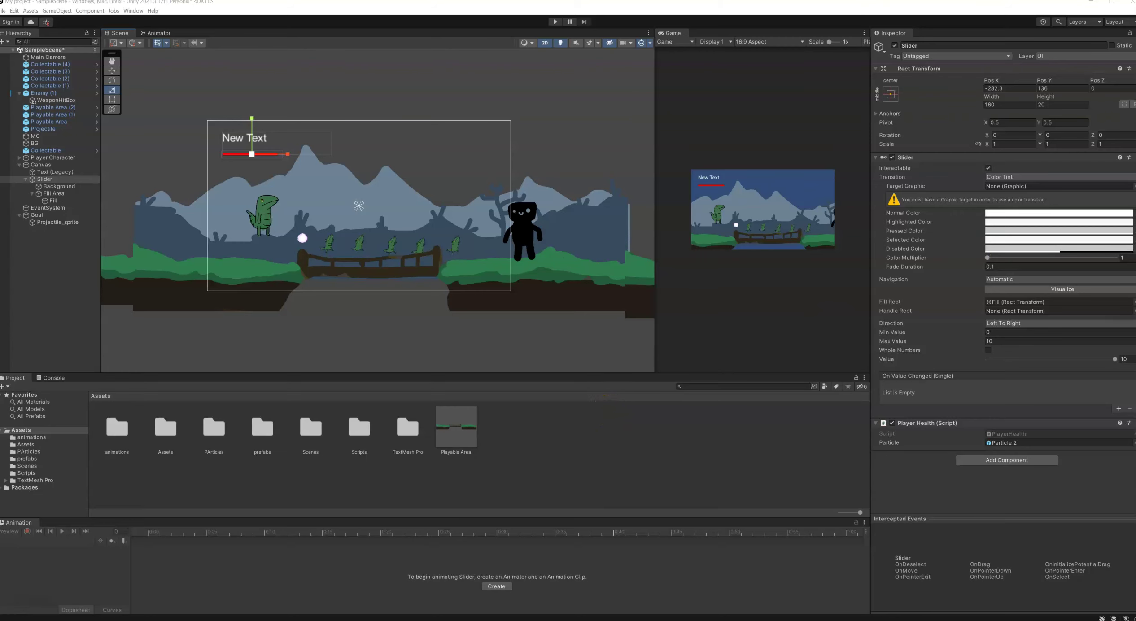
After checking the course notes, collapse Canvas and open the Scripts folder
key("alt+Tab")
scroll(854, 248, "up", 5)
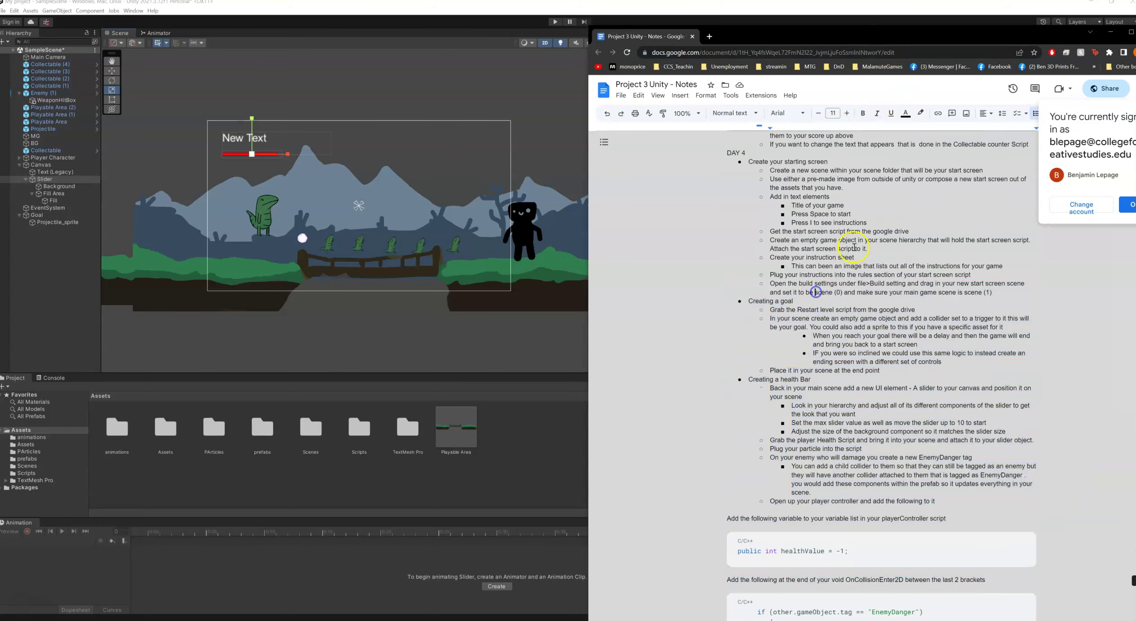
key("alt+Tab")
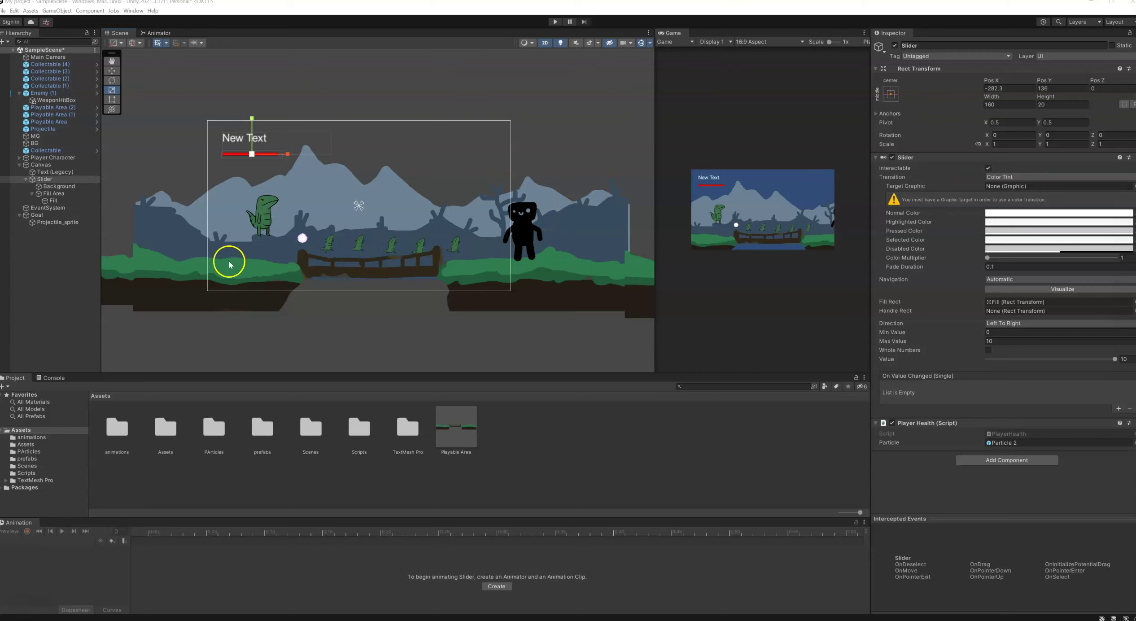
left_click(20, 164)
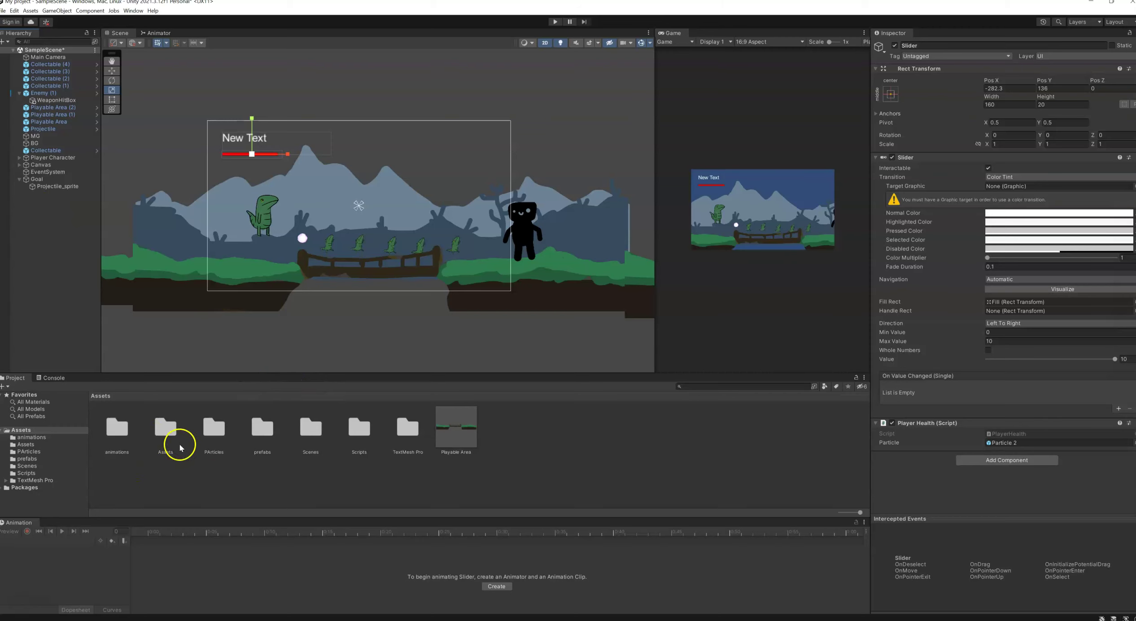
left_click(357, 434)
double_click(357, 434)
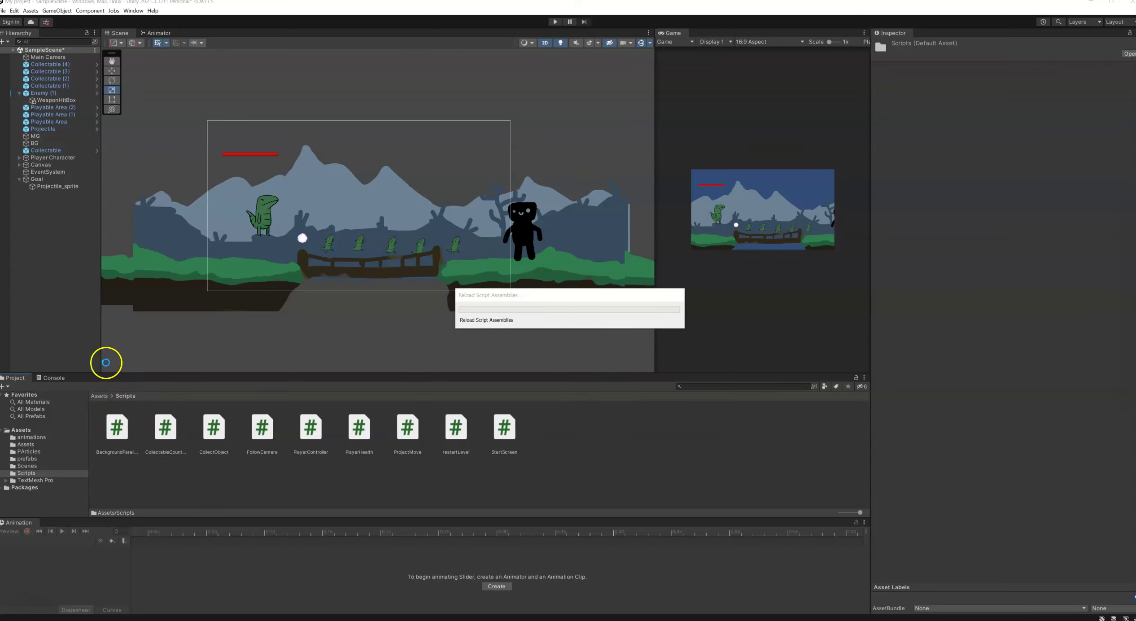
Show Main Camera's components, including its still-empty Background Parallax script
left_click(67, 57)
left_click(122, 479)
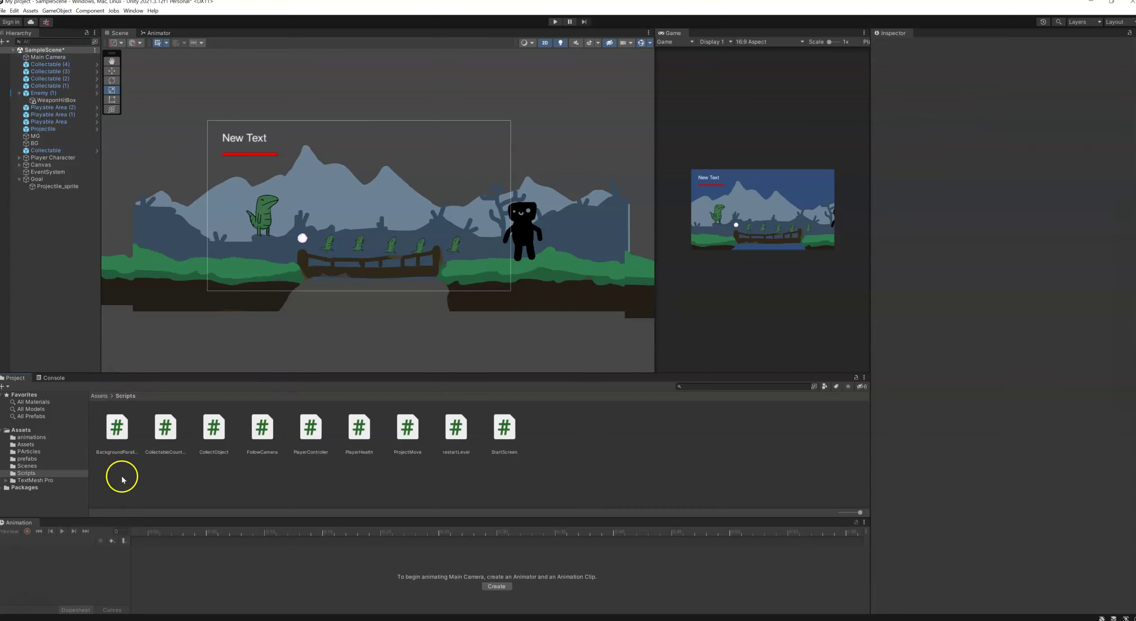
left_click(53, 61)
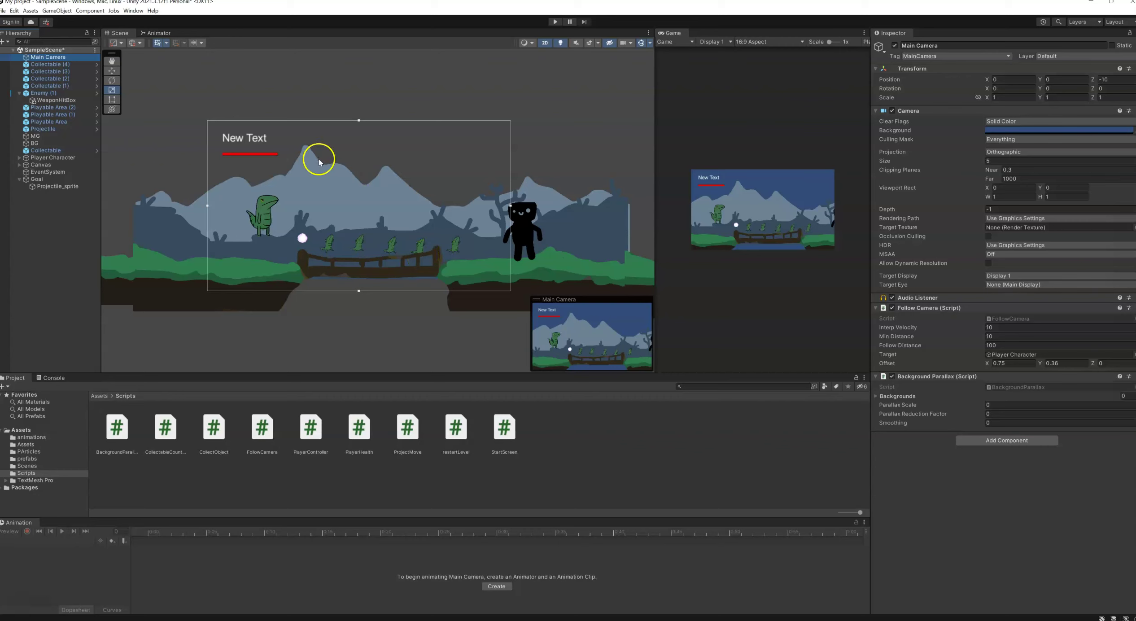
scroll(314, 234, "down", 1)
Compare the sorting layers of MG, Canvas and BG, ending on MG's settings
middle_click_drag(279, 198, 383, 216)
left_click(308, 239)
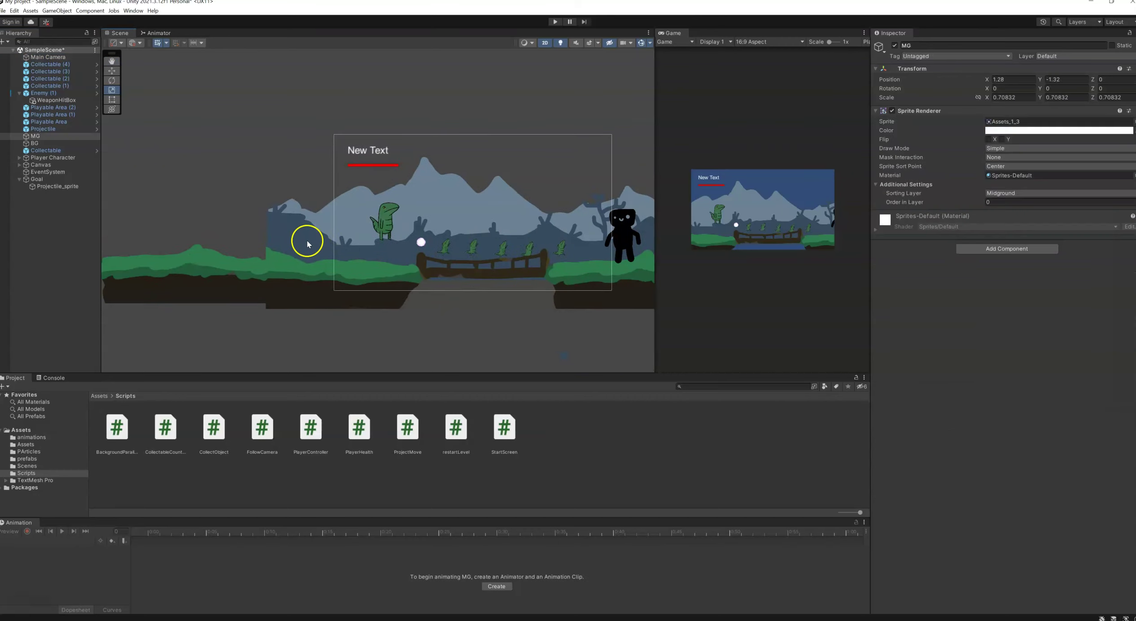
left_click(454, 204)
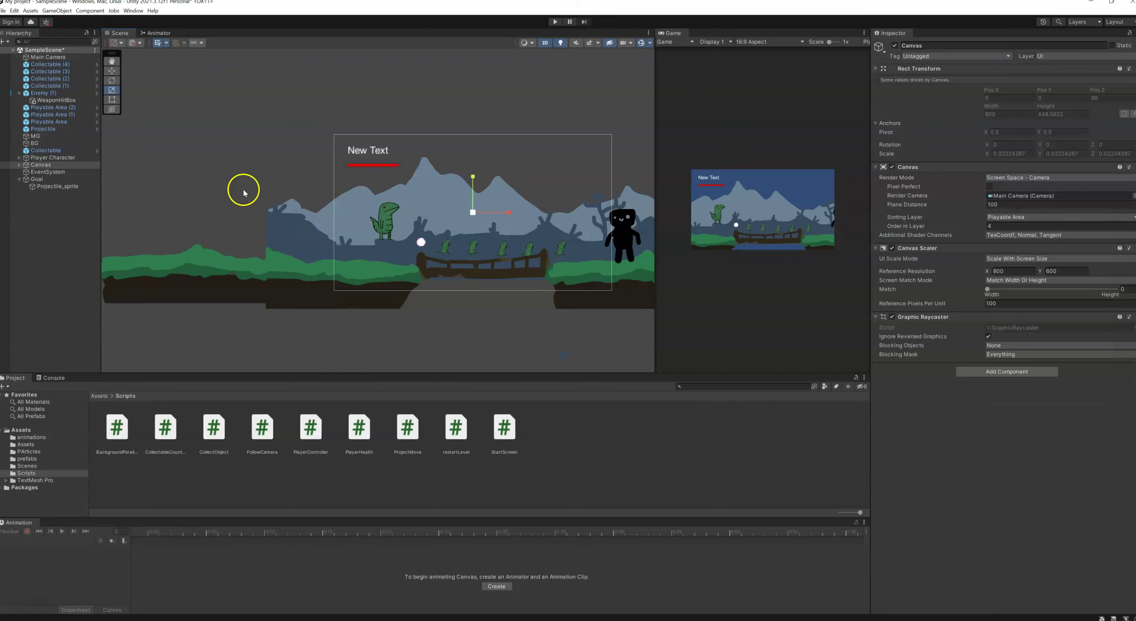
left_click(292, 199)
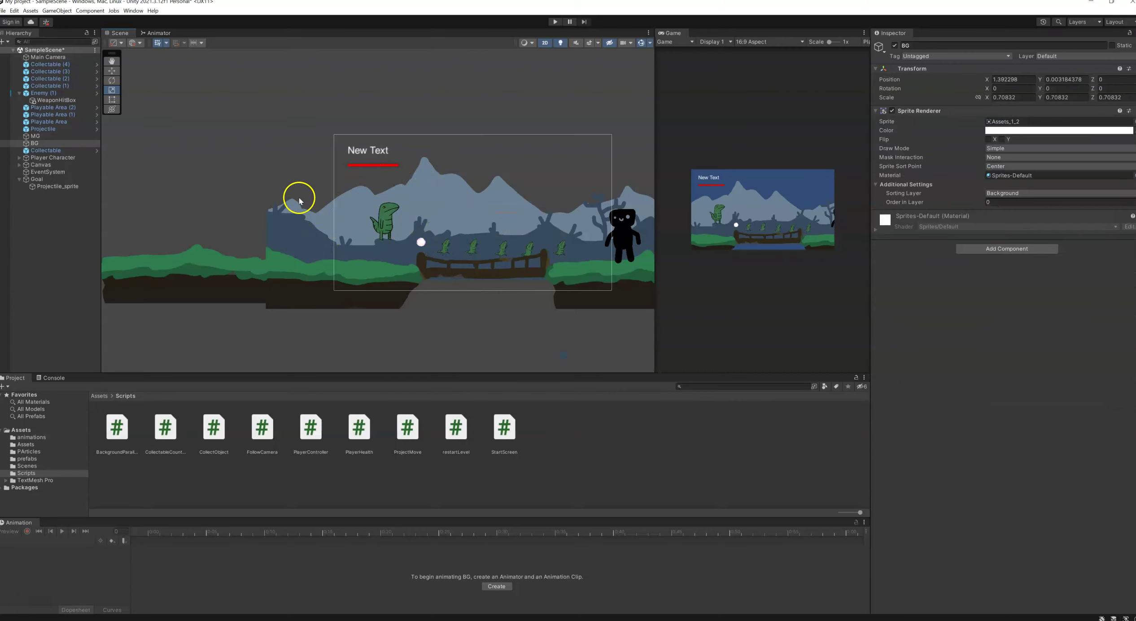
scroll(278, 222, "down", 1)
left_click(59, 141)
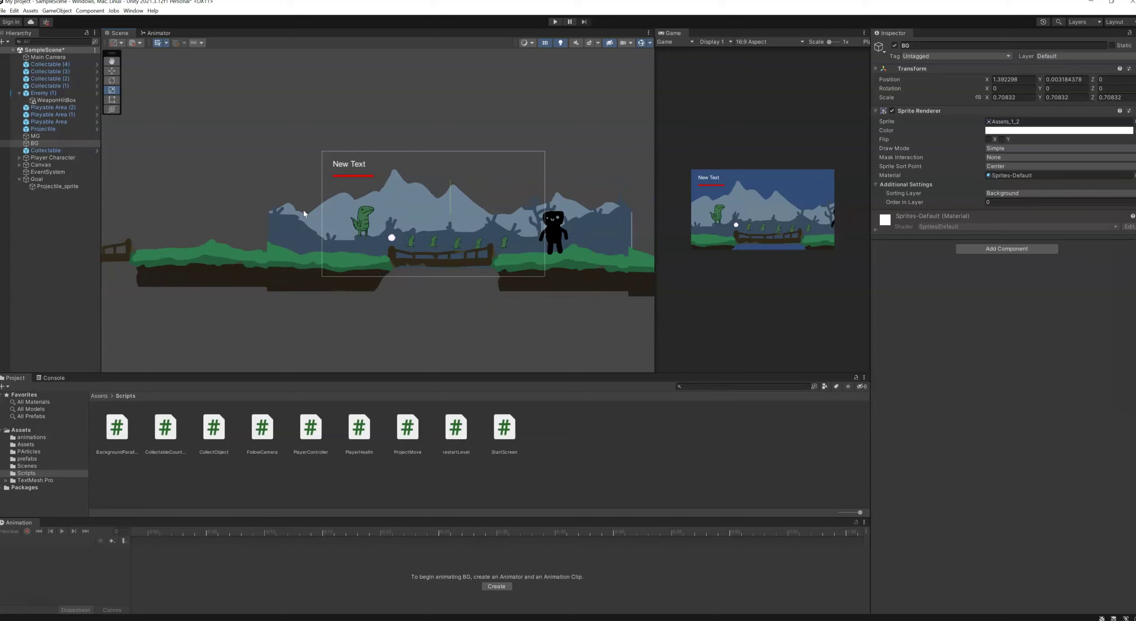
left_click(245, 215)
left_click(47, 142)
left_click(282, 230)
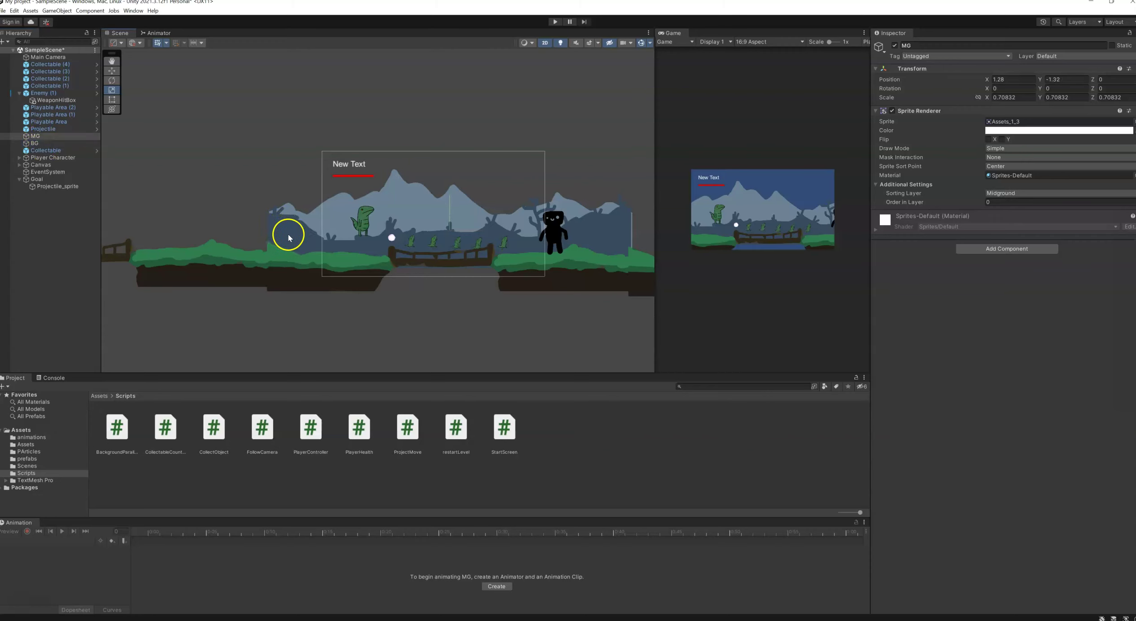
Duplicate MG into MG (1) on the far left and MG (2) on the right
key("ctrl+d")
left_click_drag(466, 232, 109, 243)
scroll(218, 250, "down", 1)
scroll(218, 249, "down", 2)
scroll(219, 247, "down", 1)
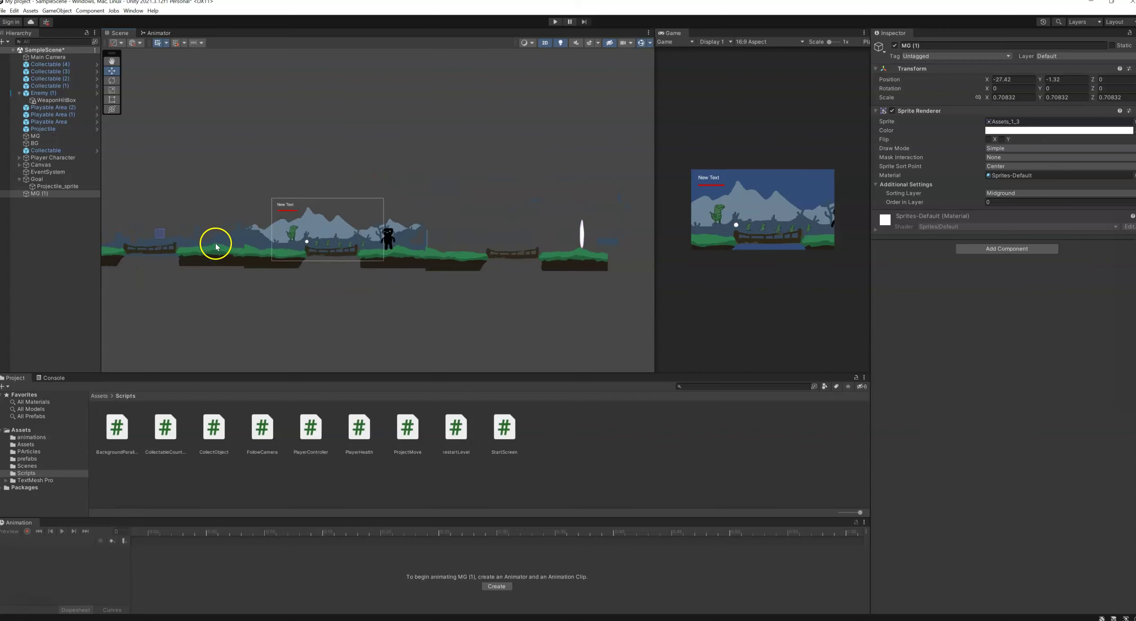
key("ctrl+d")
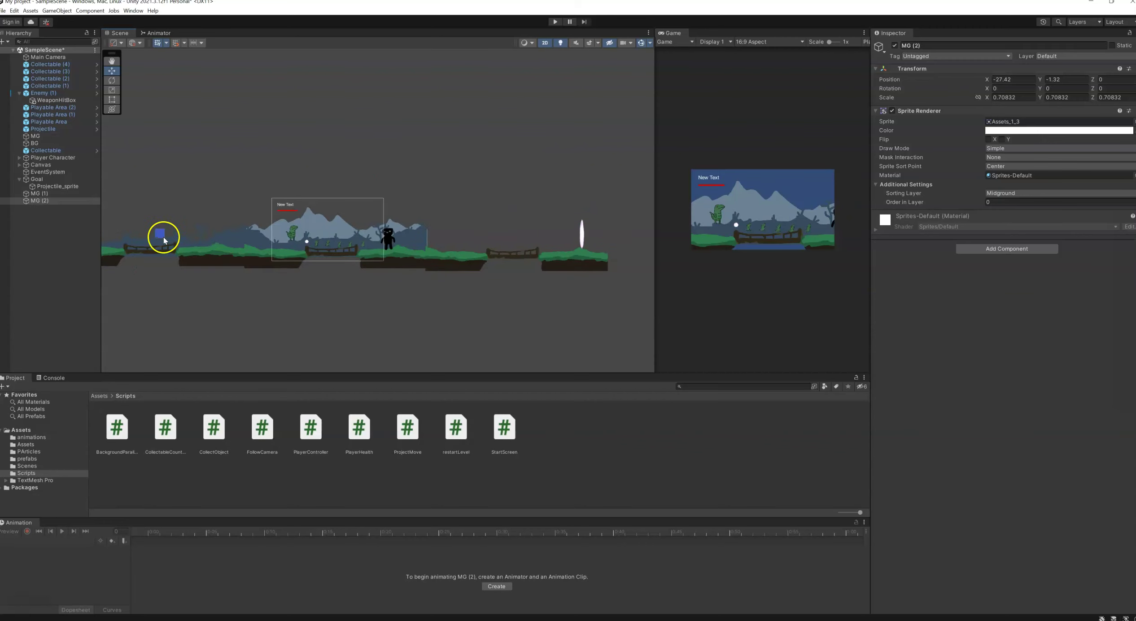
left_click_drag(175, 238, 517, 233)
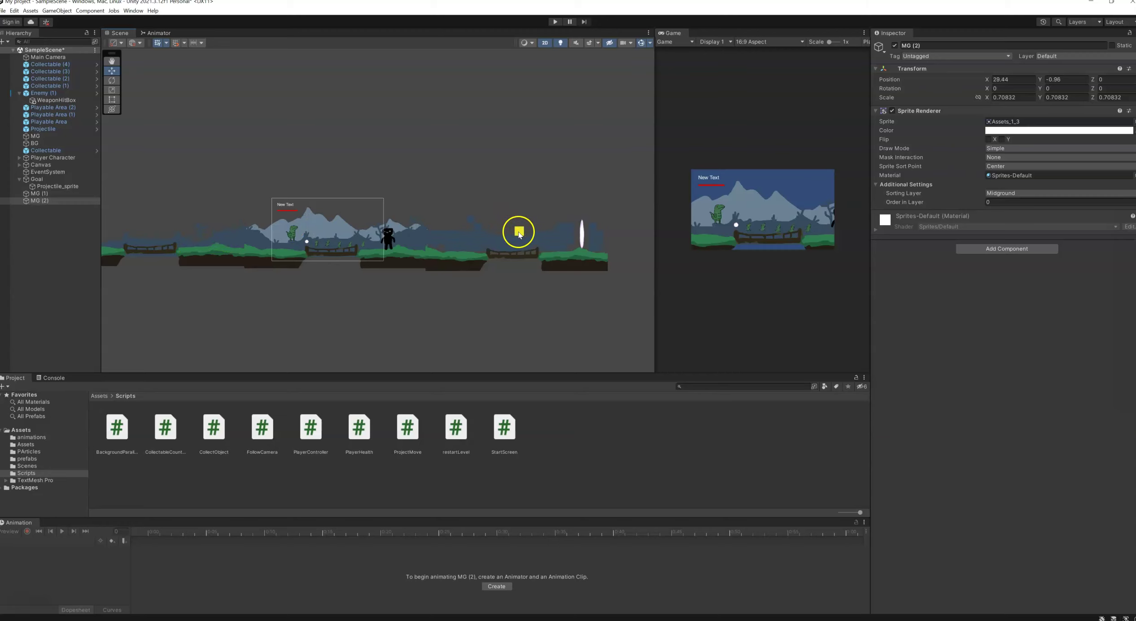
Duplicate BG into BG (1) and BG (2), placing BG (1) beside the original
left_click(259, 231)
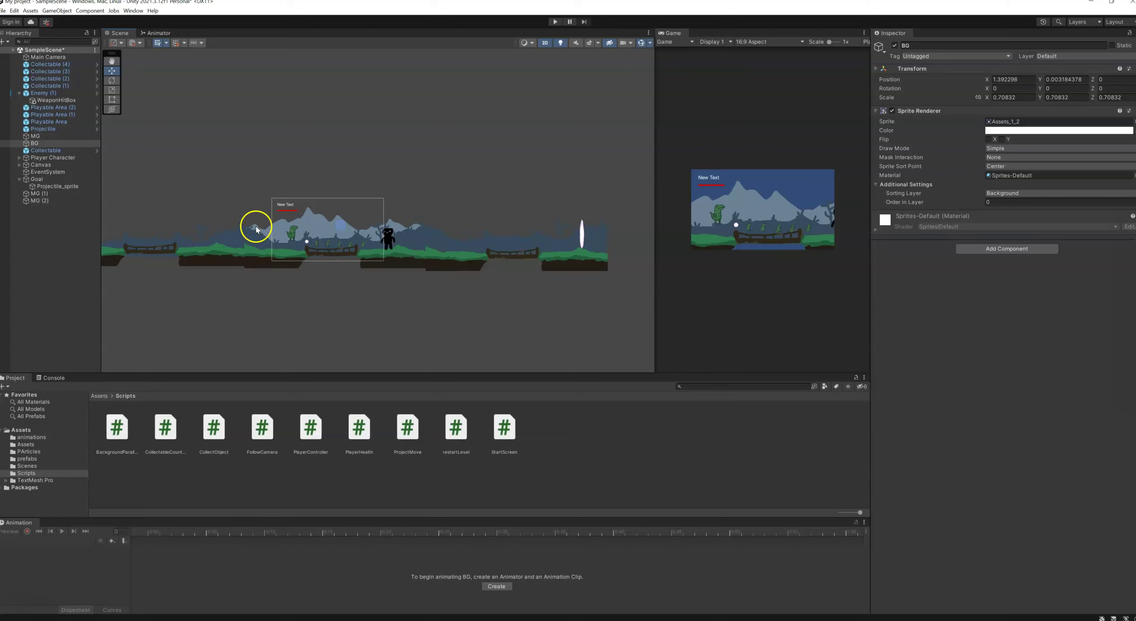
key("ctrl+d")
left_click_drag(287, 226, 158, 225)
key("ctrl+d")
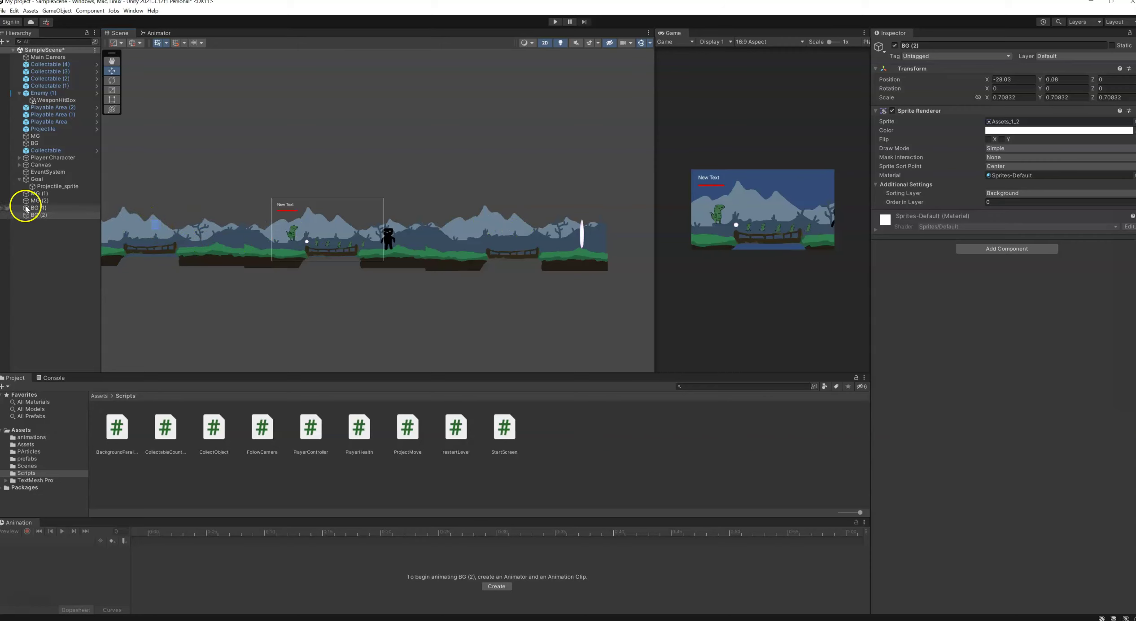
Create a new empty object in the Hierarchy
left_click(34, 209)
left_click(28, 240)
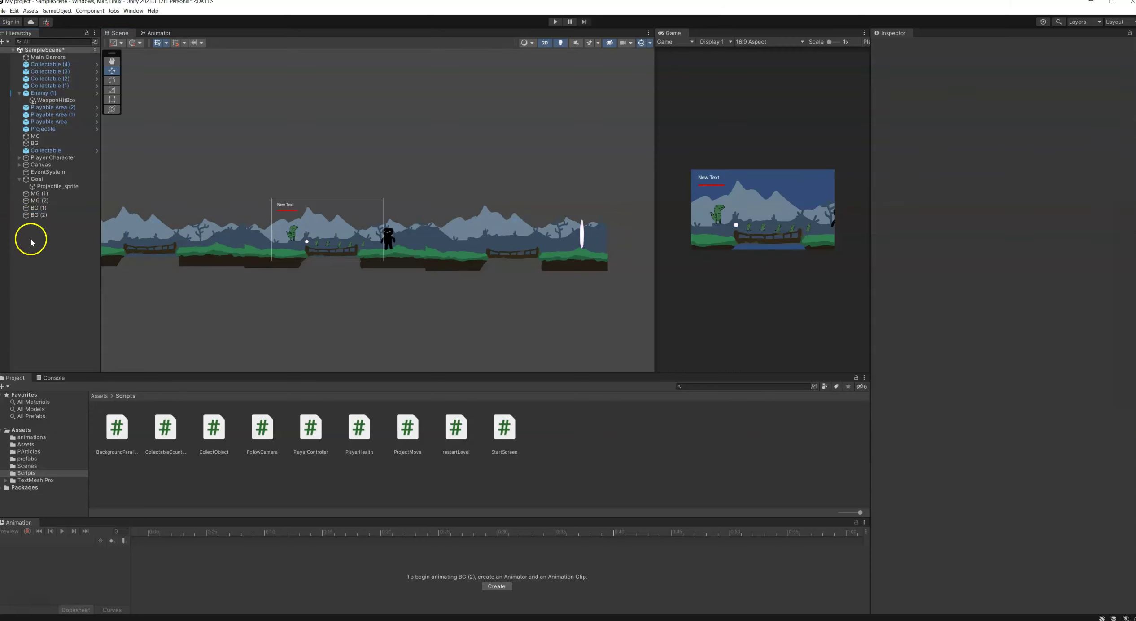
right_click(29, 238)
left_click(61, 335)
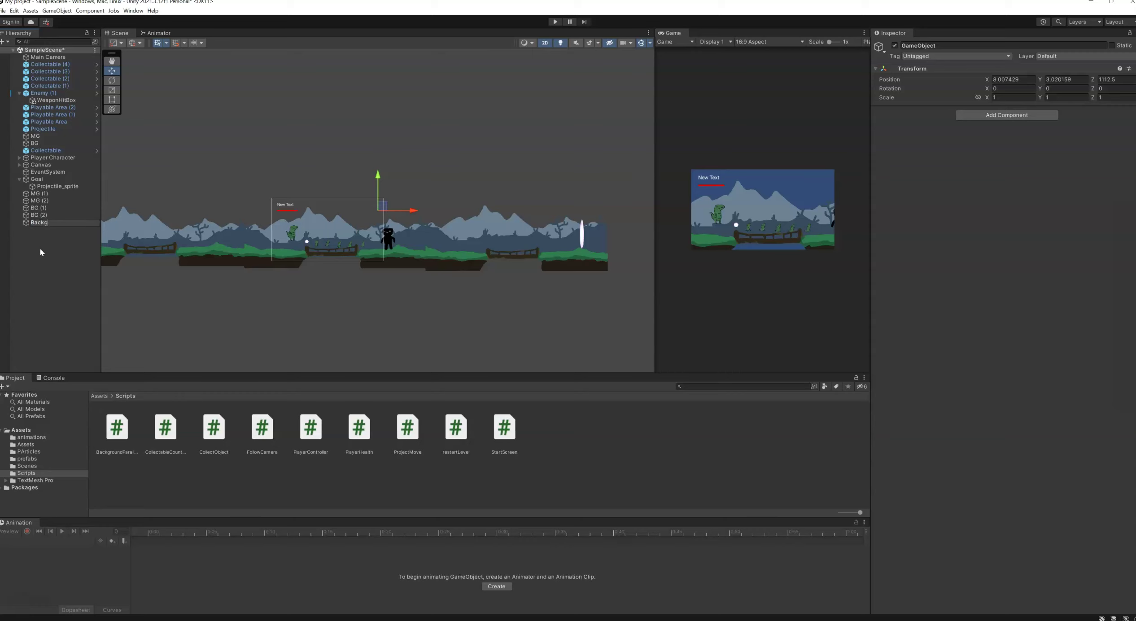
Name the empty object Backgrounds and nest BG, BG (1) and BG (2) inside it
left_click(45, 229)
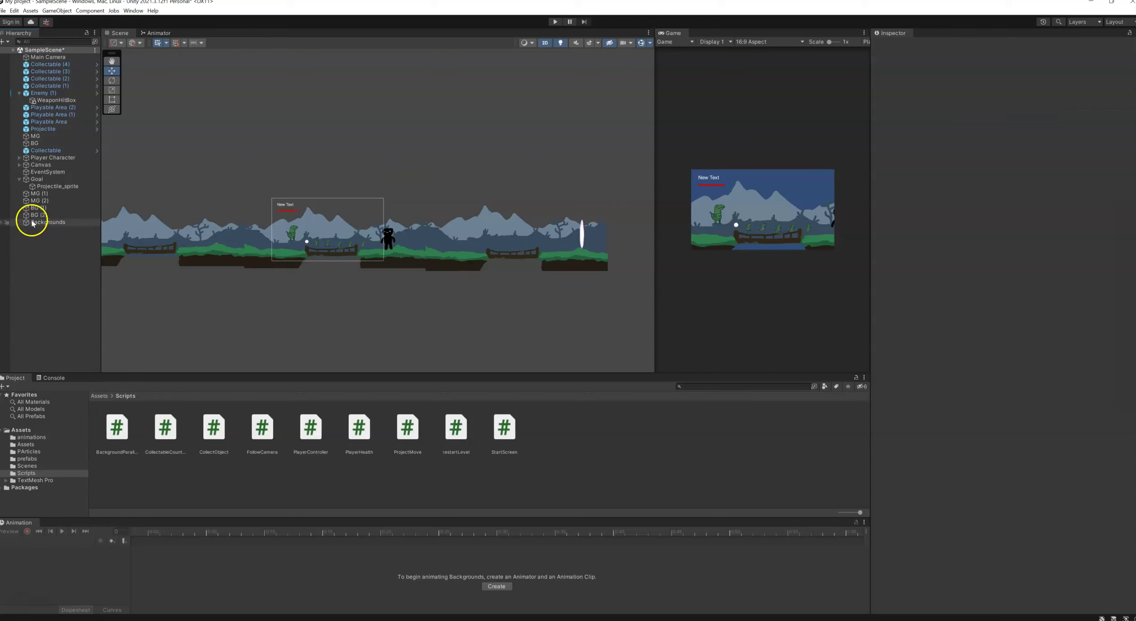
left_click(39, 214)
left_click(38, 208, "ctrl")
left_click(36, 143, "ctrl")
left_click_drag(36, 143, 41, 223)
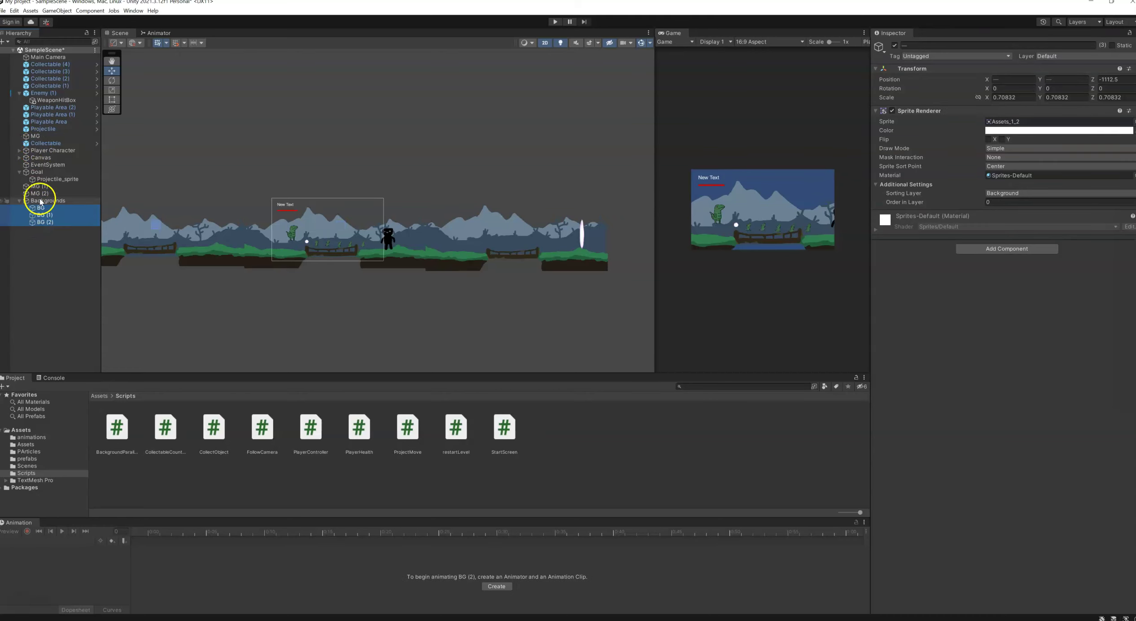
Create a Midgrounds empty object and nest MG, MG (1) and MG (2) inside it
right_click(22, 252)
left_click(58, 349)
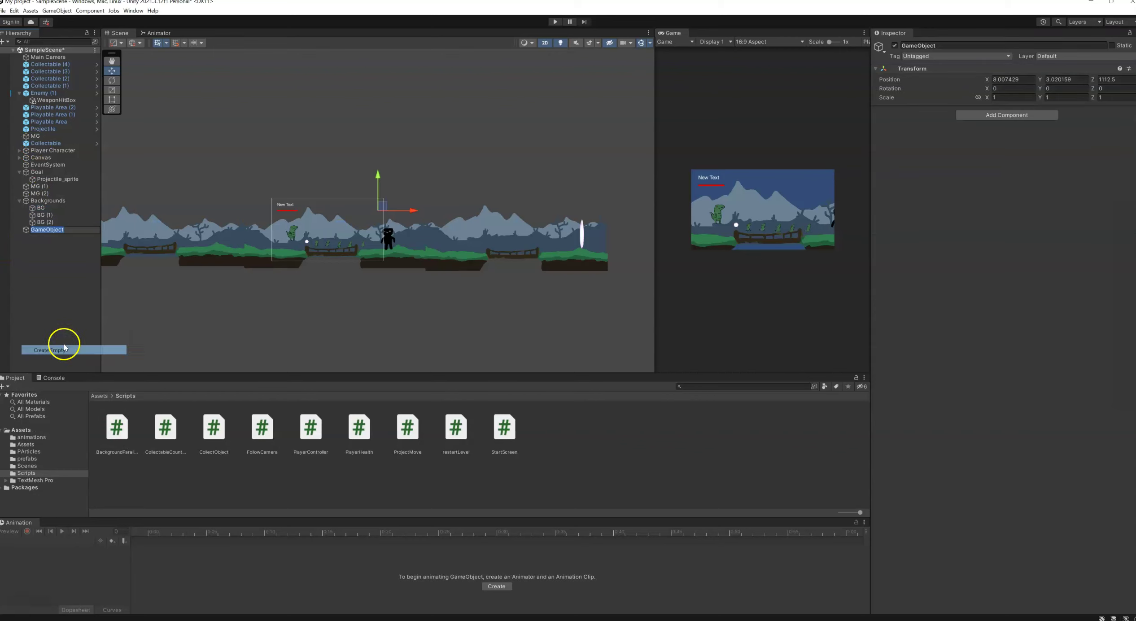
type("Midgrounds")
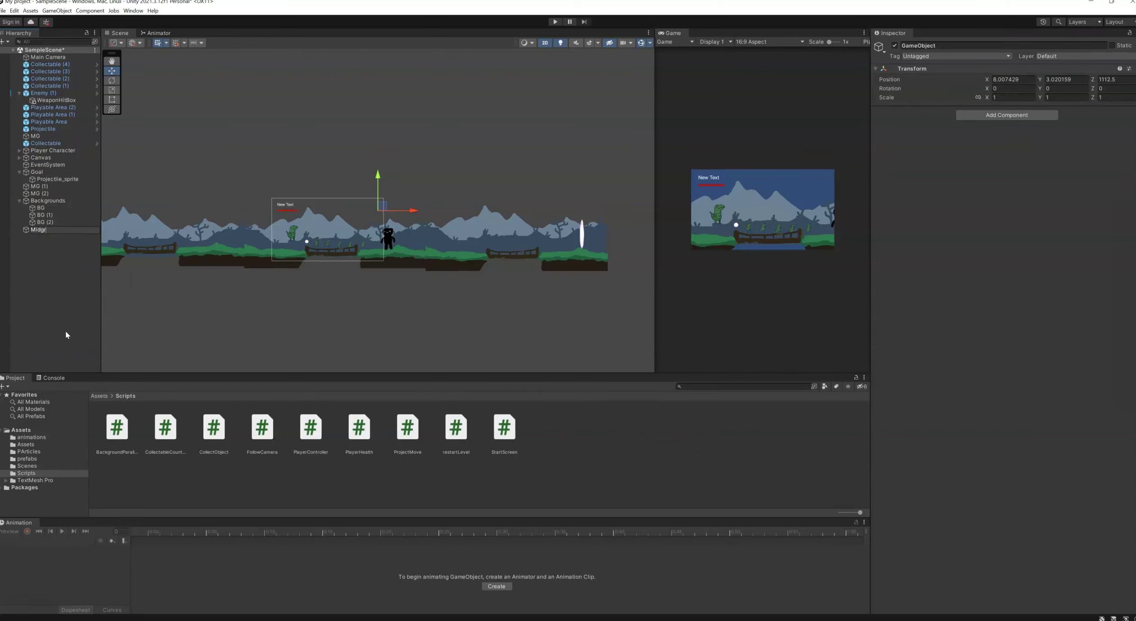
key("Return")
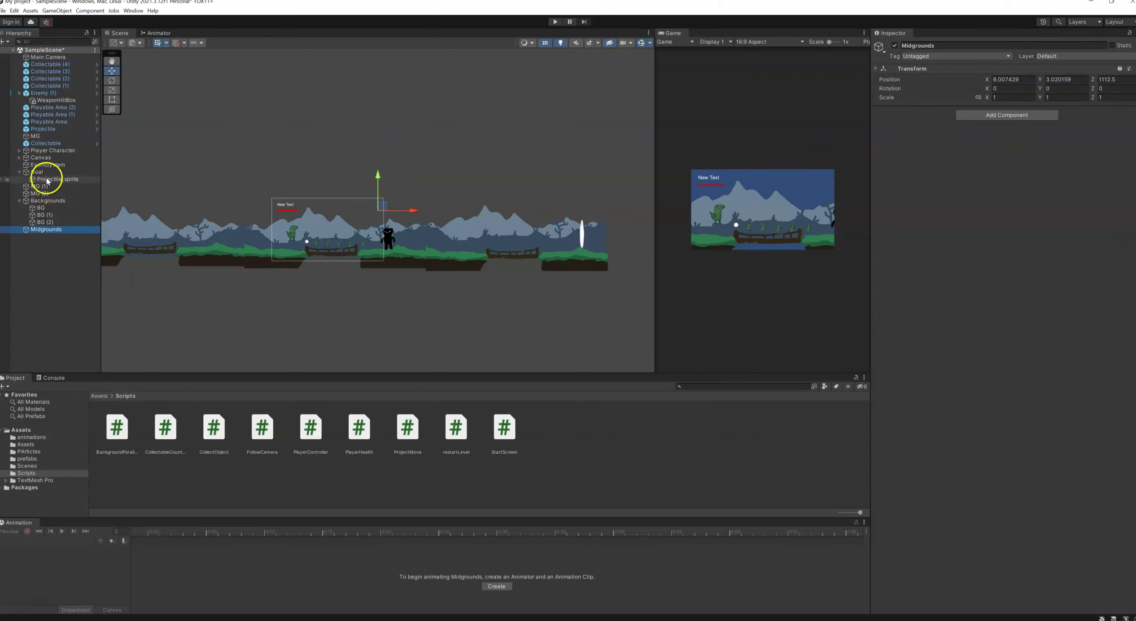
left_click(34, 192)
left_click(35, 136, "ctrl")
left_click_drag(35, 137, 46, 231)
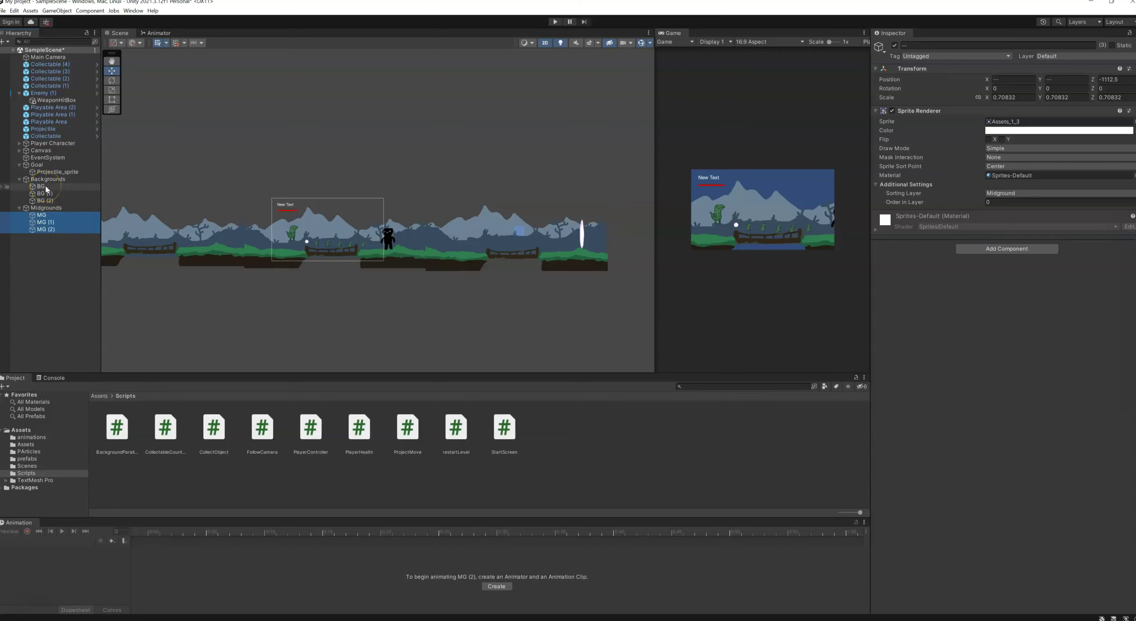
scroll(332, 269, "up", 2)
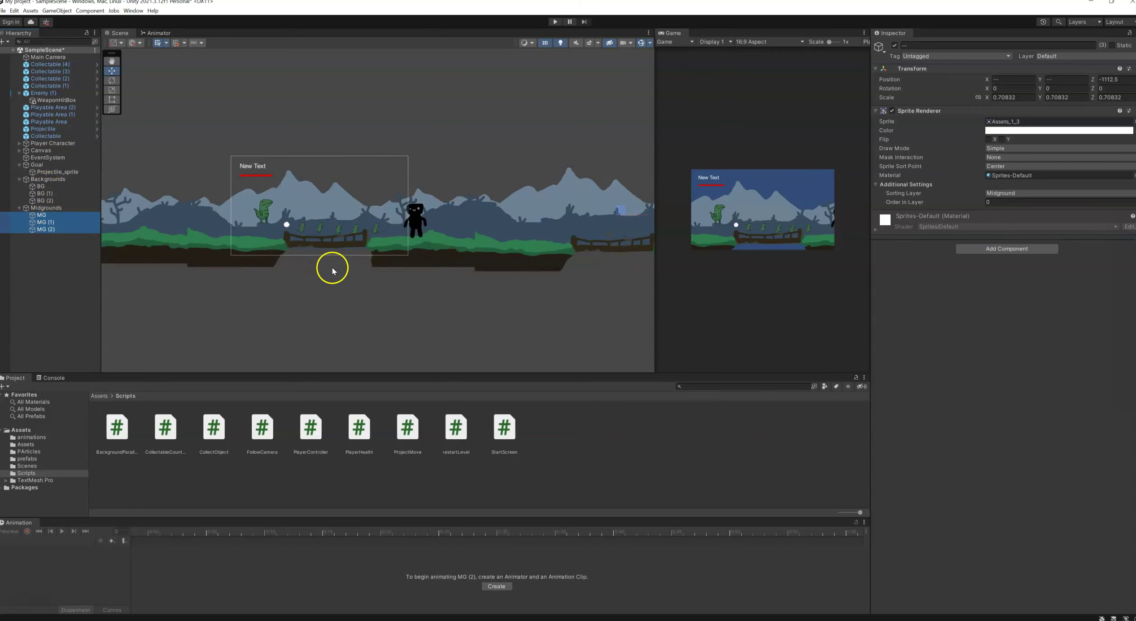
scroll(283, 217, "up", 2)
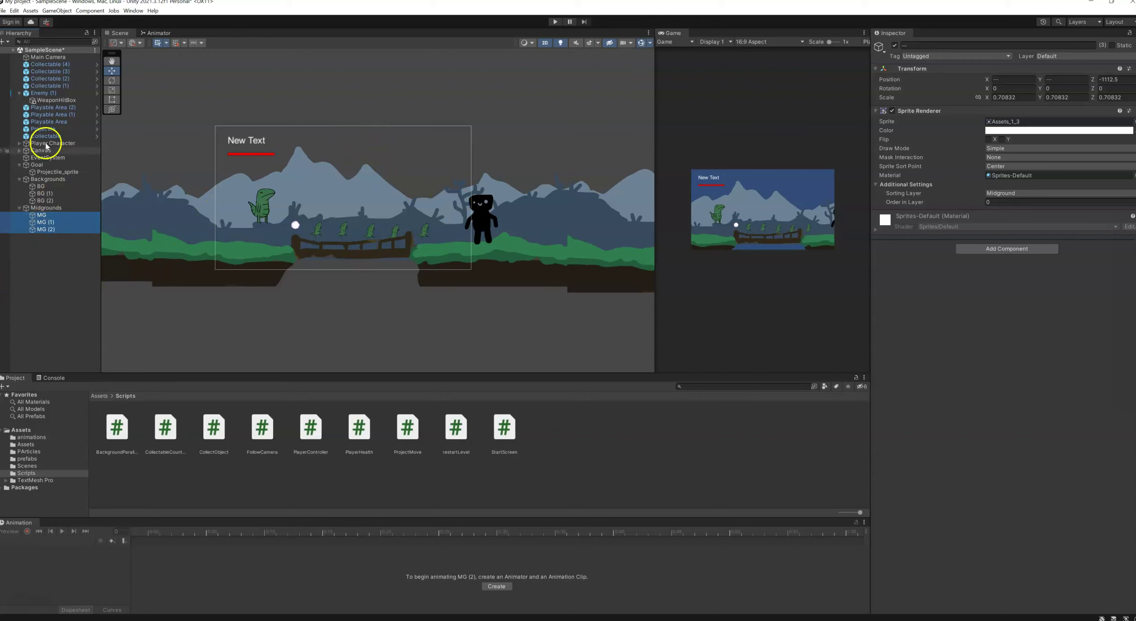
Set the parallax Backgrounds list size to 2 and assign Midgrounds as Element 0
left_click(38, 57)
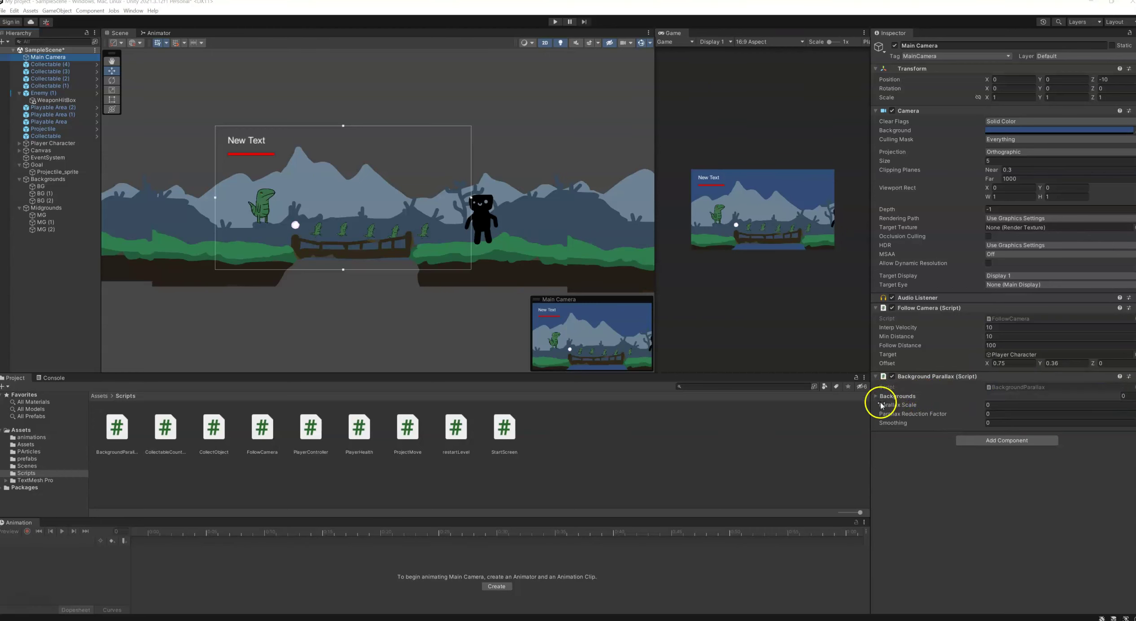
left_click(1128, 395)
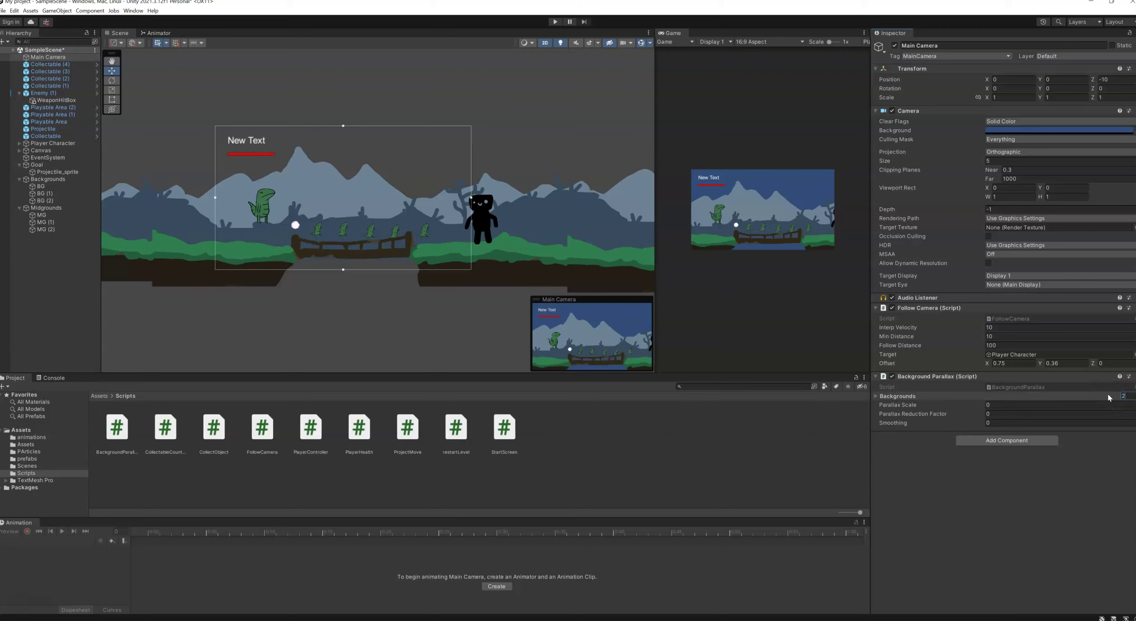
key("Return")
left_click(876, 396)
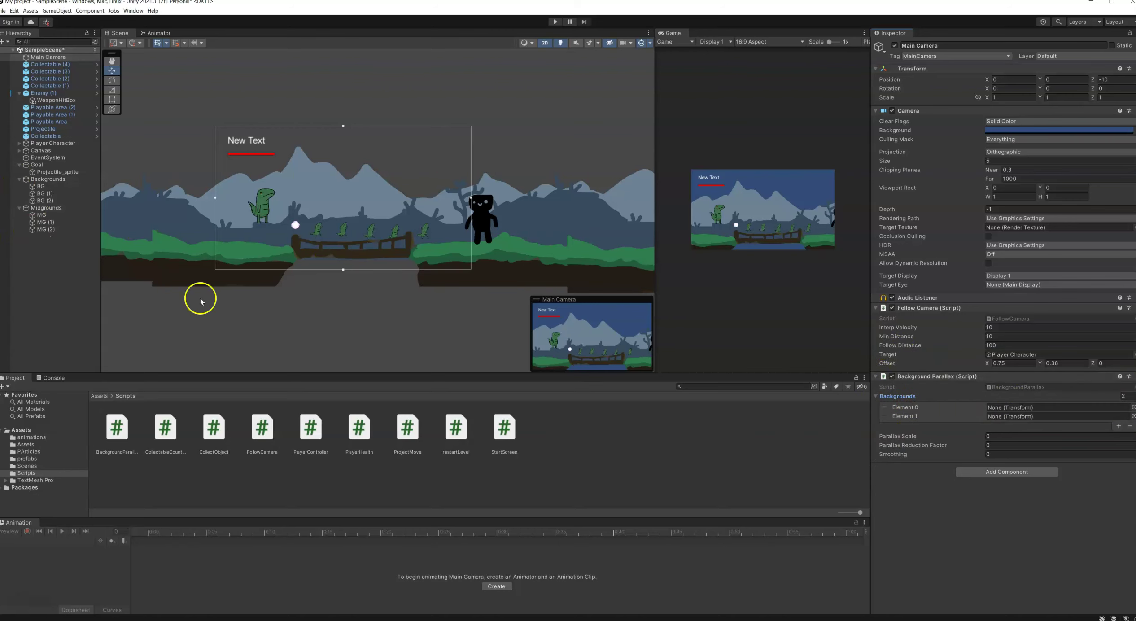
left_click_drag(45, 208, 1006, 420)
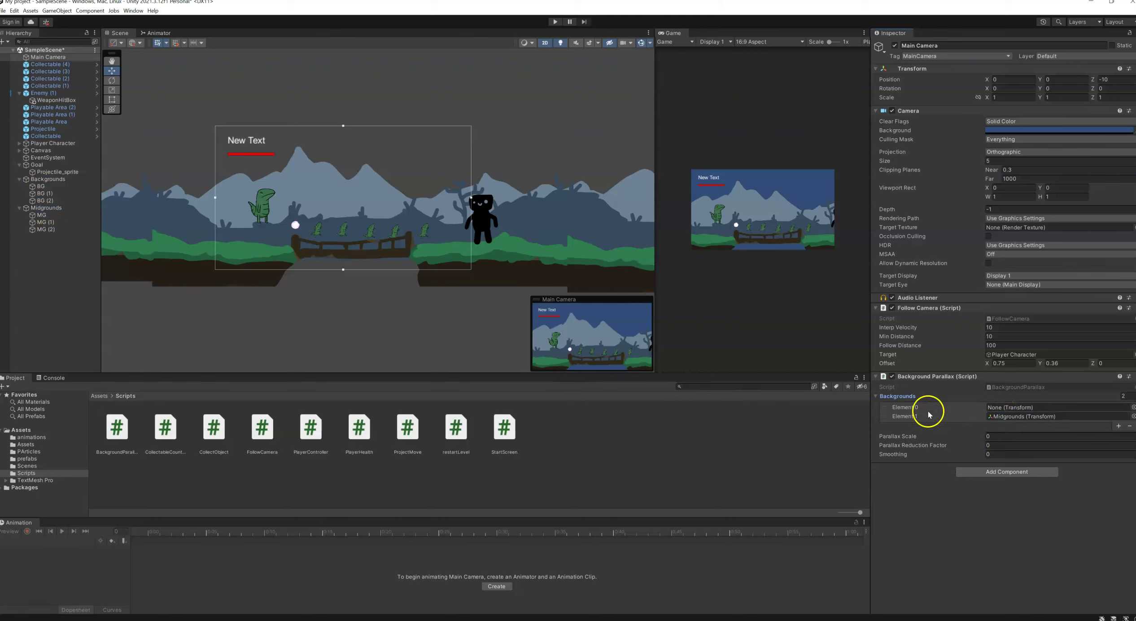
left_click_drag(46, 209, 993, 408)
Undo the accidental nesting of Backgrounds under MG (1) and assign it as Element 1
left_click(43, 179)
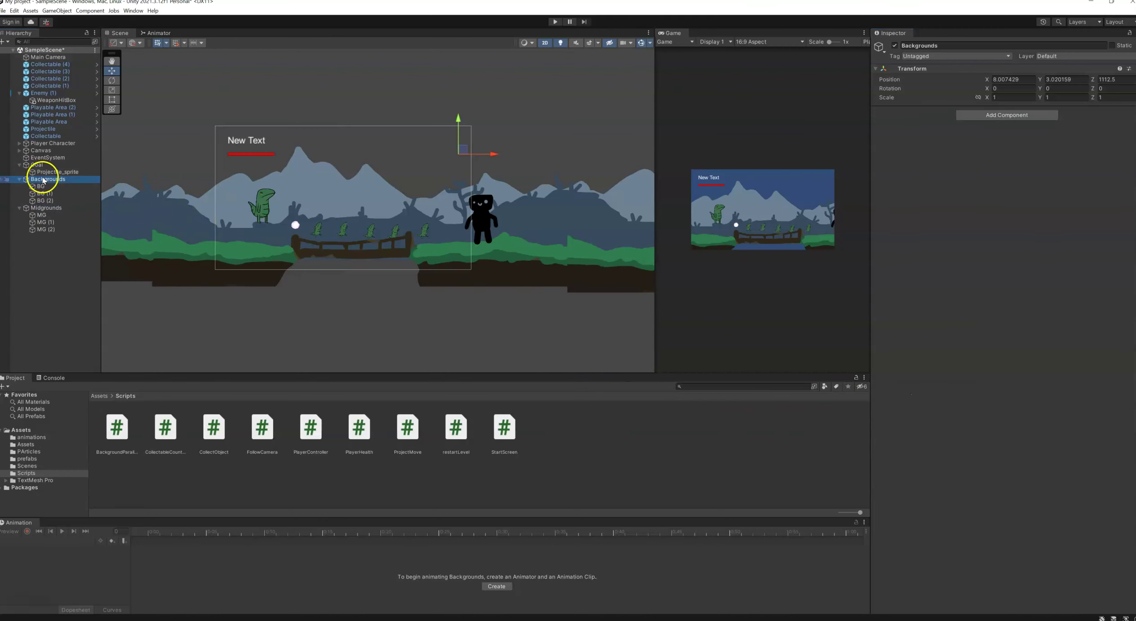
left_click_drag(45, 181, 45, 222)
left_click(39, 51)
left_click(37, 60)
left_click(45, 269)
key("ctrl+z")
key("ctrl+z")
key("ctrl+z")
key("ctrl+z")
left_click(41, 58)
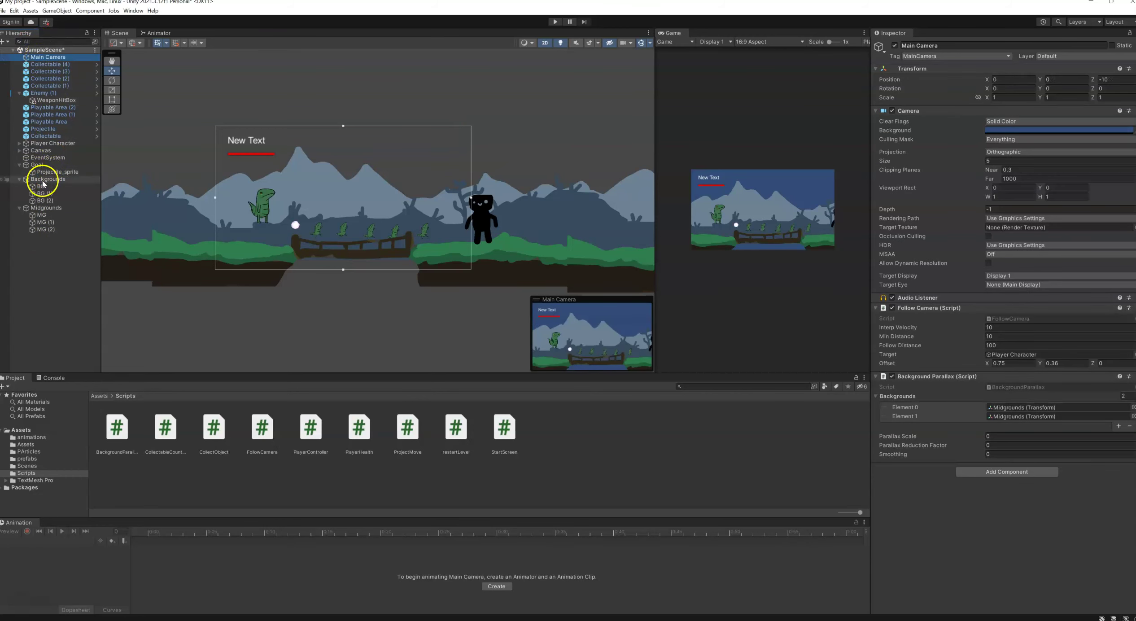
left_click_drag(44, 184, 1012, 418)
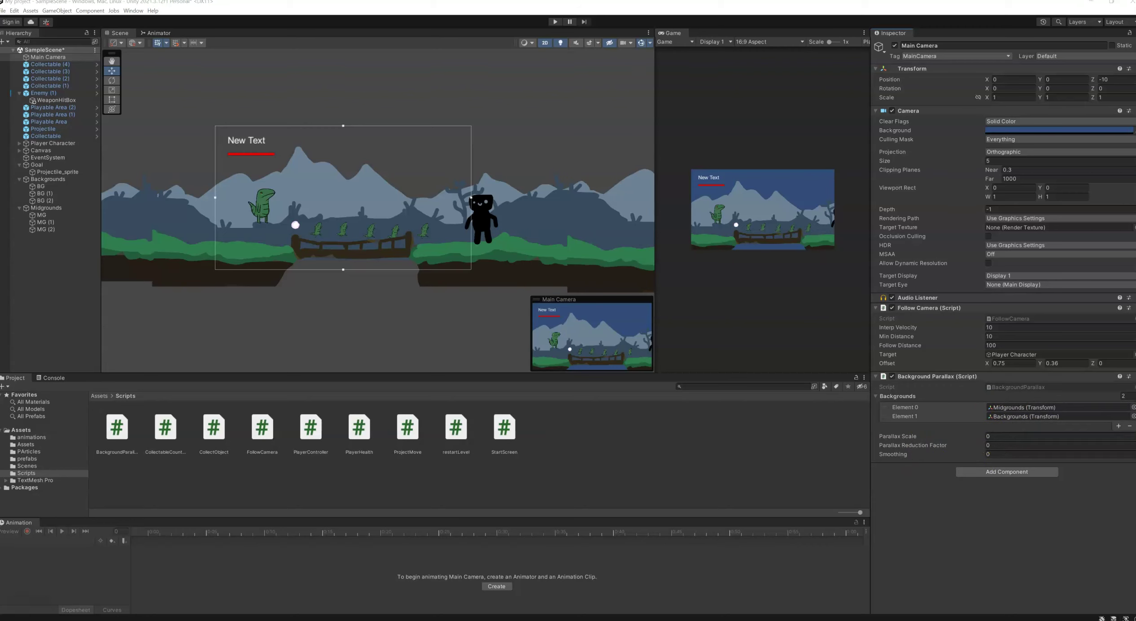
Set Parallax Scale 1, Reduction Factor 5 and Smoothing 10, and widen the Game view
left_click(999, 436)
type("1")
left_click(996, 445)
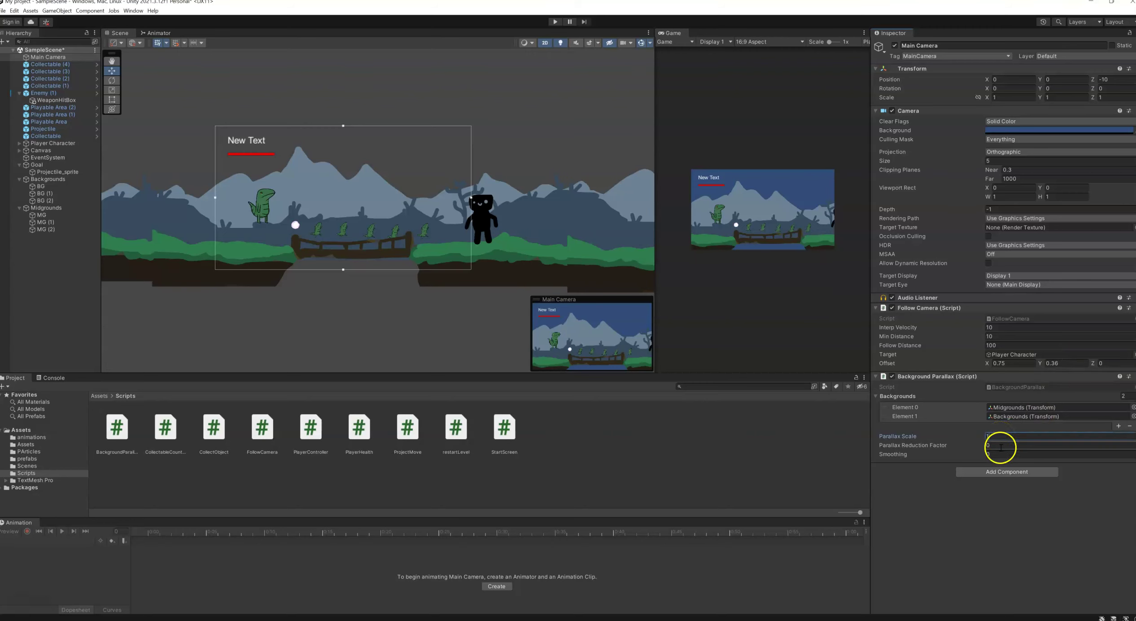
left_click(996, 455)
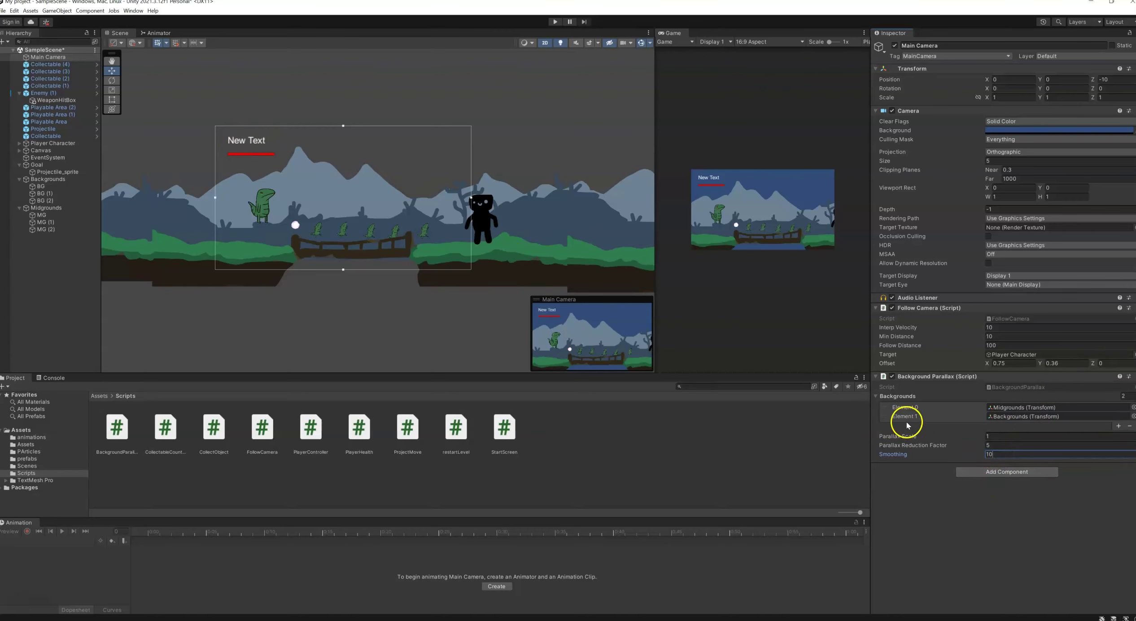
left_click_drag(653, 101, 218, 104)
Walk the dinosaur right and left across the bridge in Play mode, then stop
left_click(555, 23)
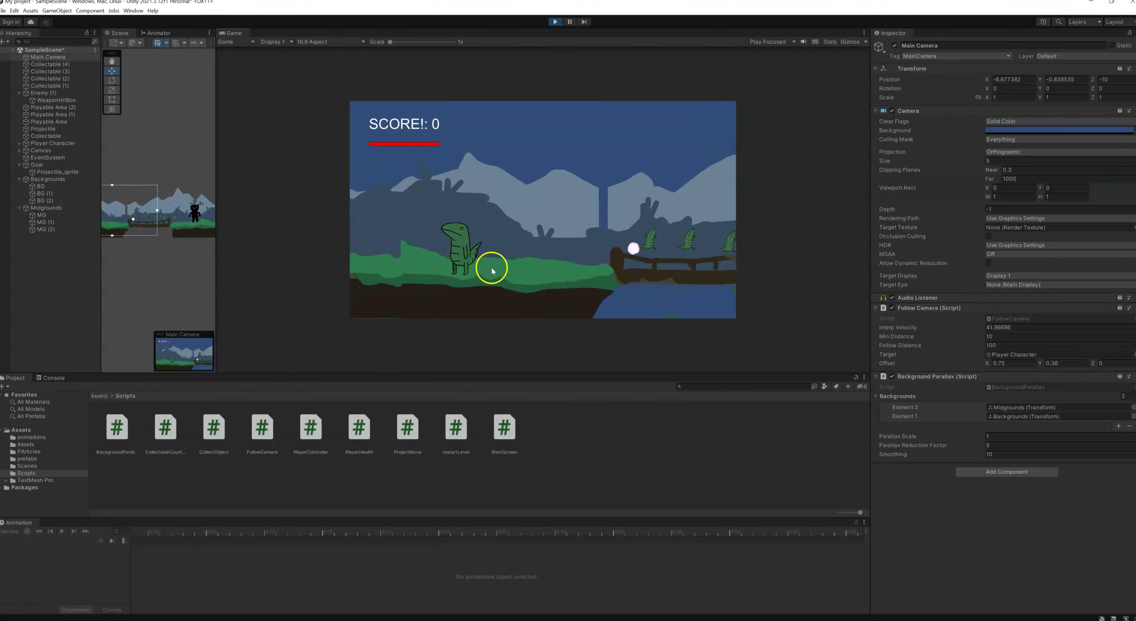
key("Right")
key("Right")
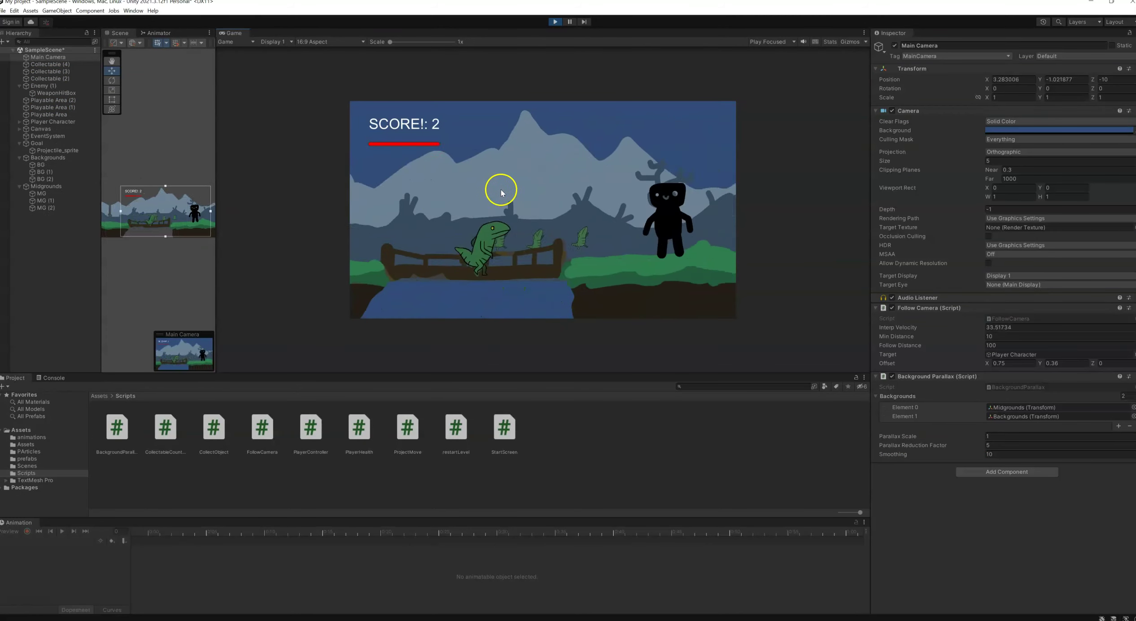
key("Left")
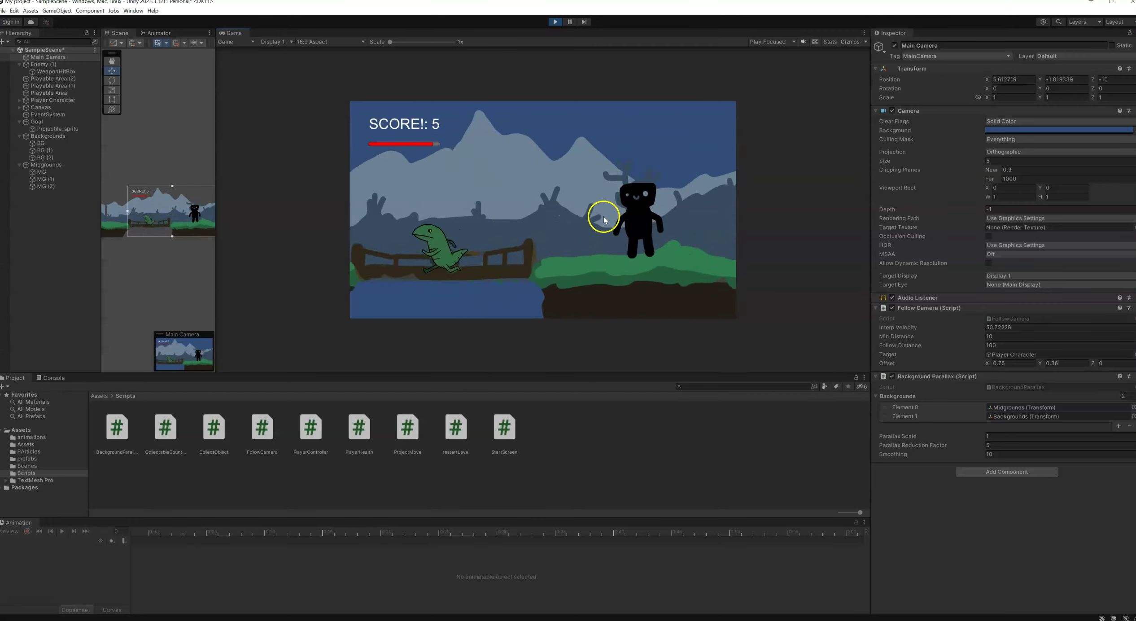
key("Right")
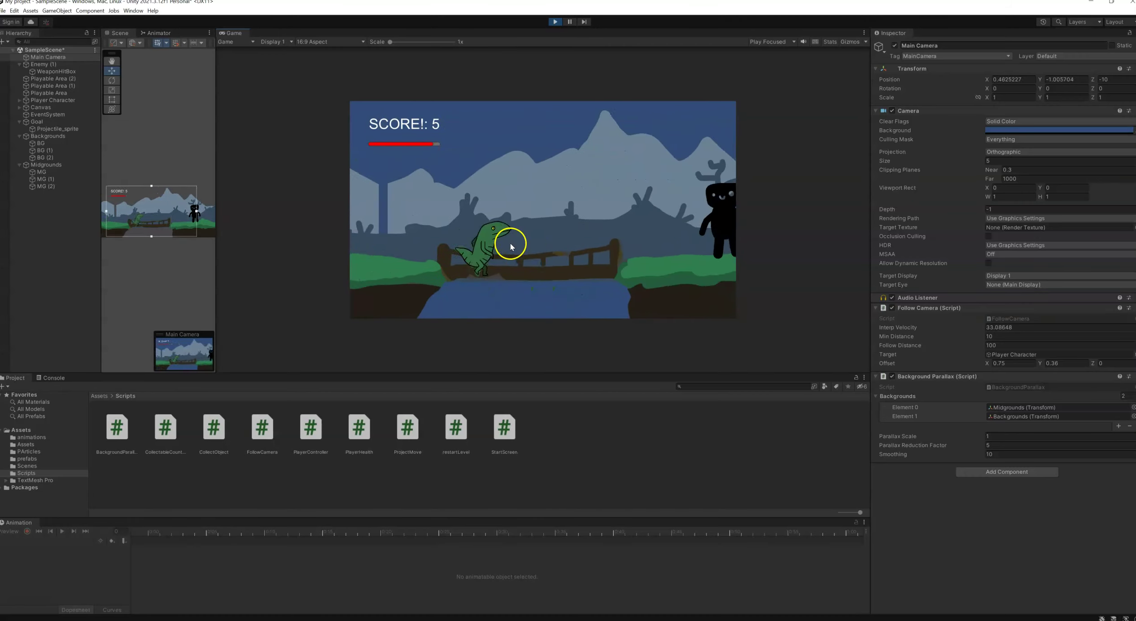
key("Left")
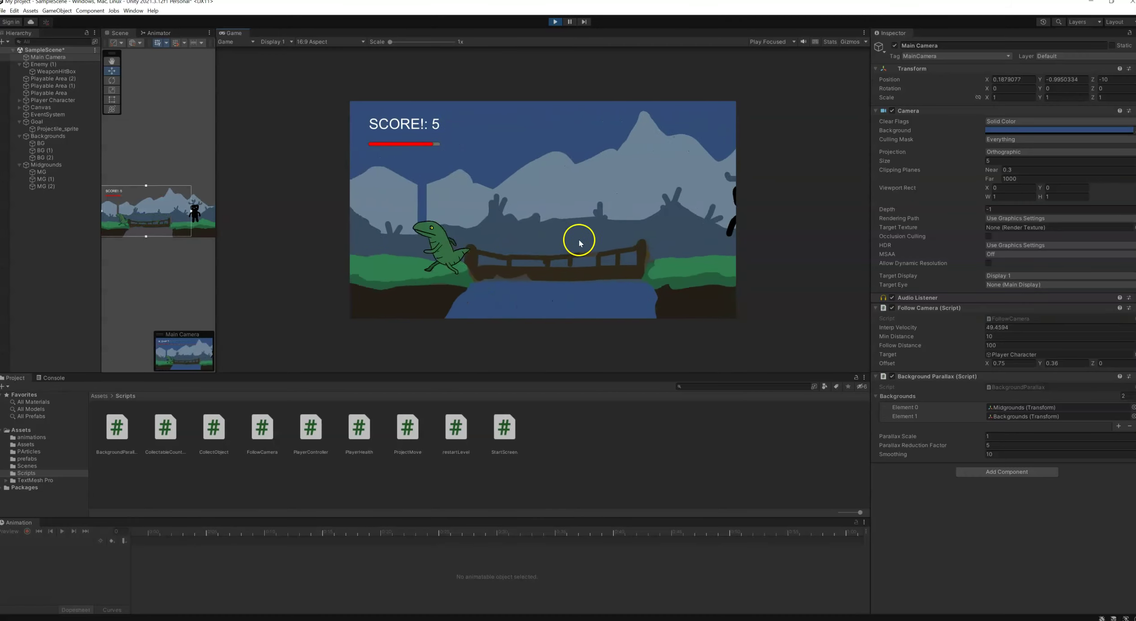
key("Right")
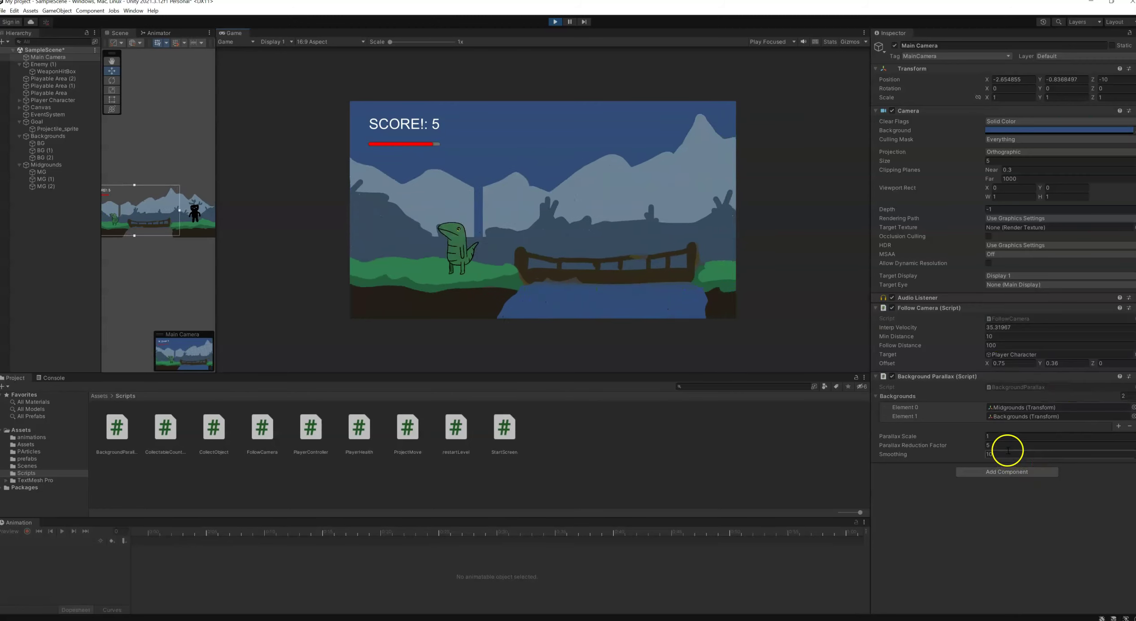
left_click(554, 22)
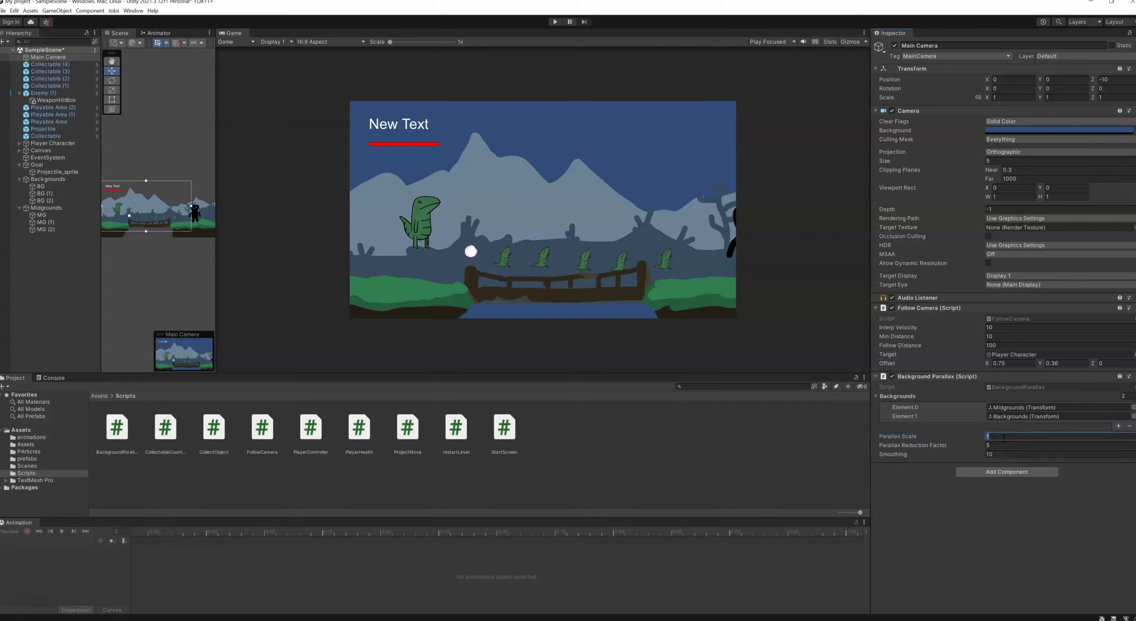
Play-test with Parallax Scale 2, running the dinosaur left and right and jumping
left_click(555, 22)
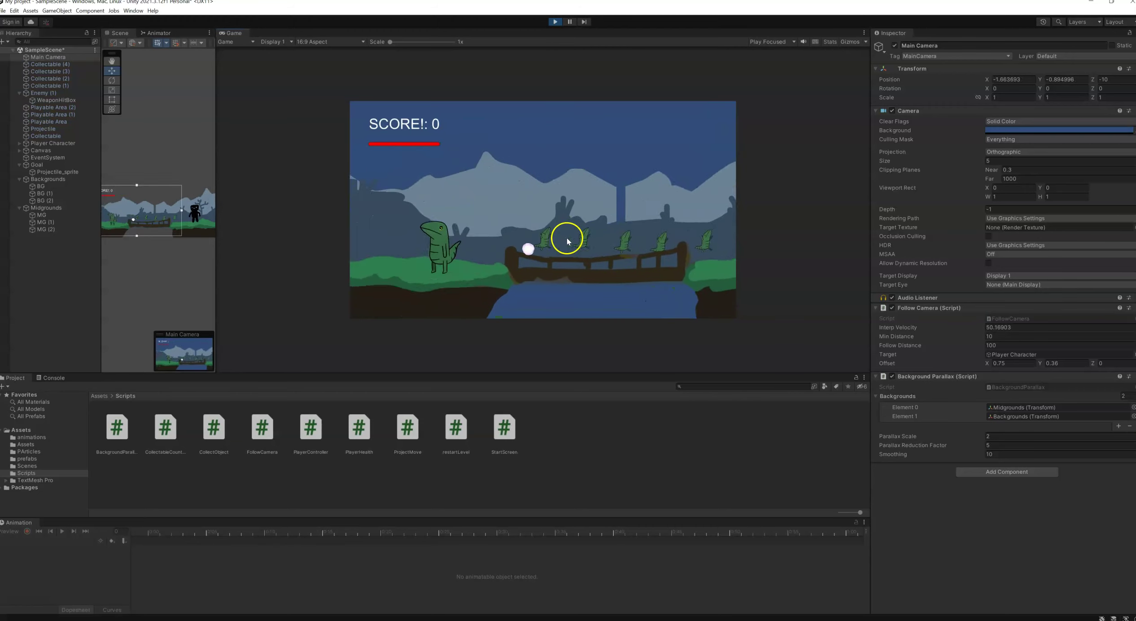
key("Left")
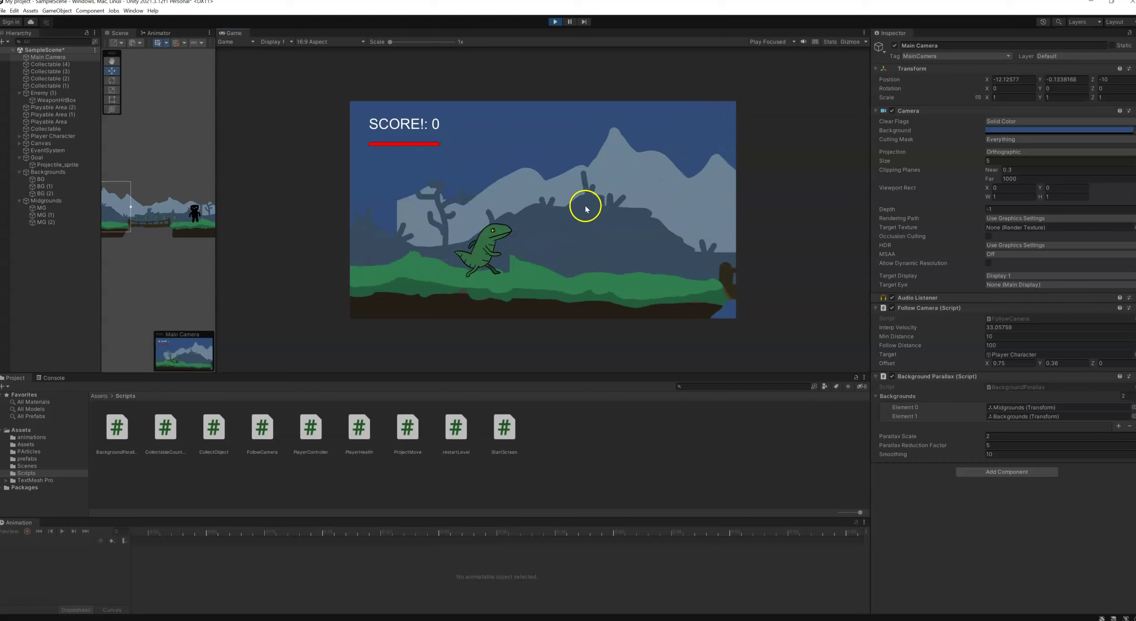
key("Right")
key("space")
key("Left")
key("Right")
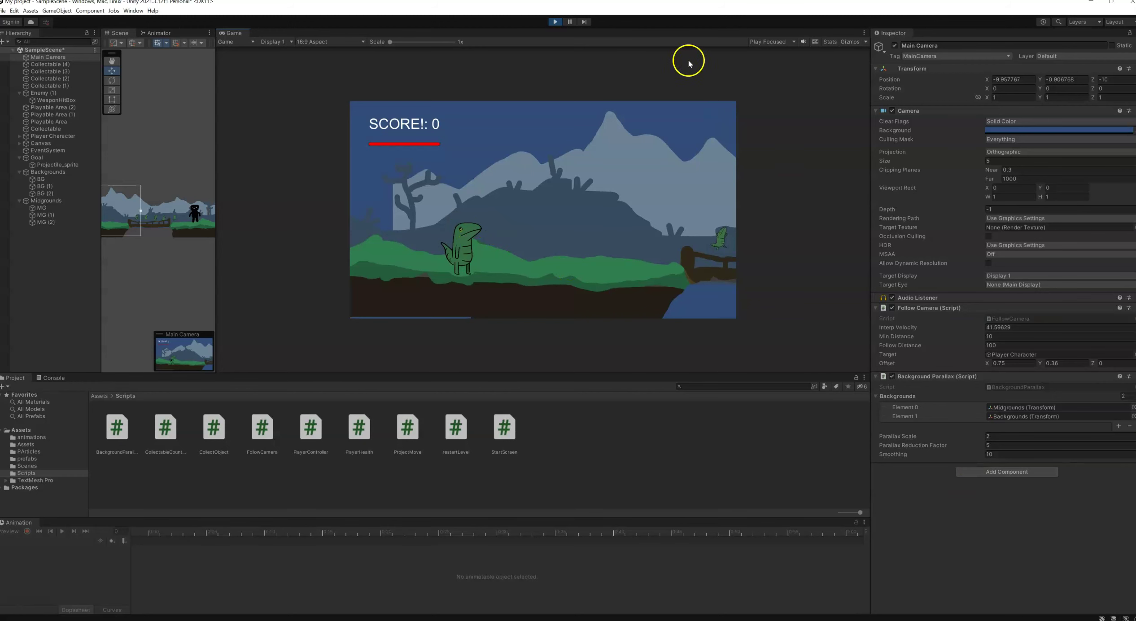
left_click(556, 23)
Lower Parallax Scale to 0.5 and play-test again, walking right and jumping
left_click(995, 435)
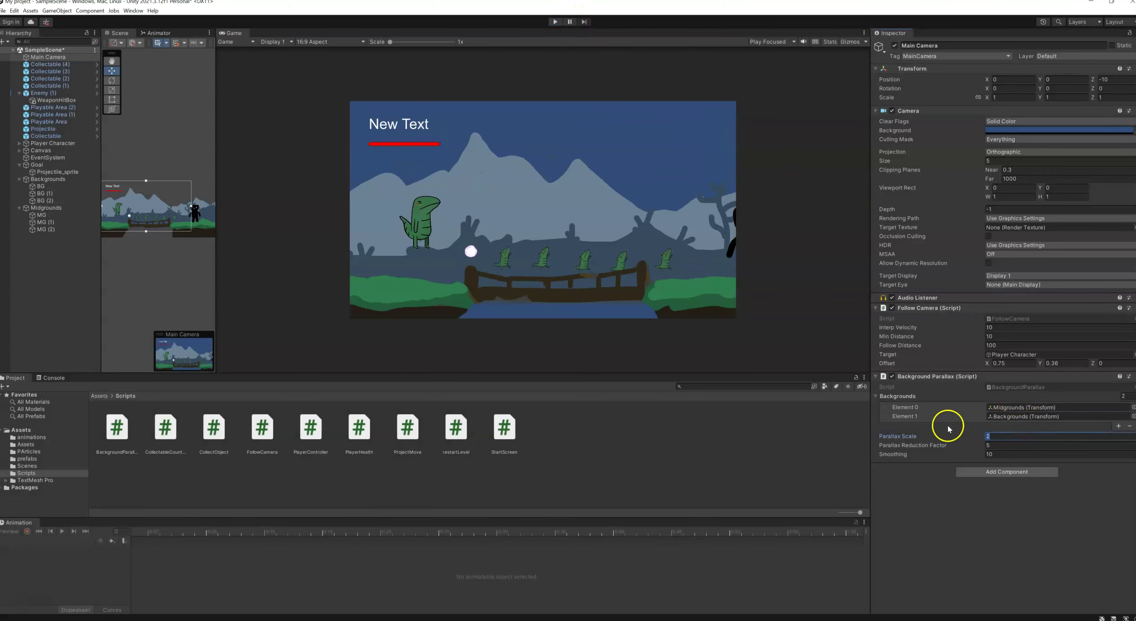
left_click(942, 429)
left_click(555, 21)
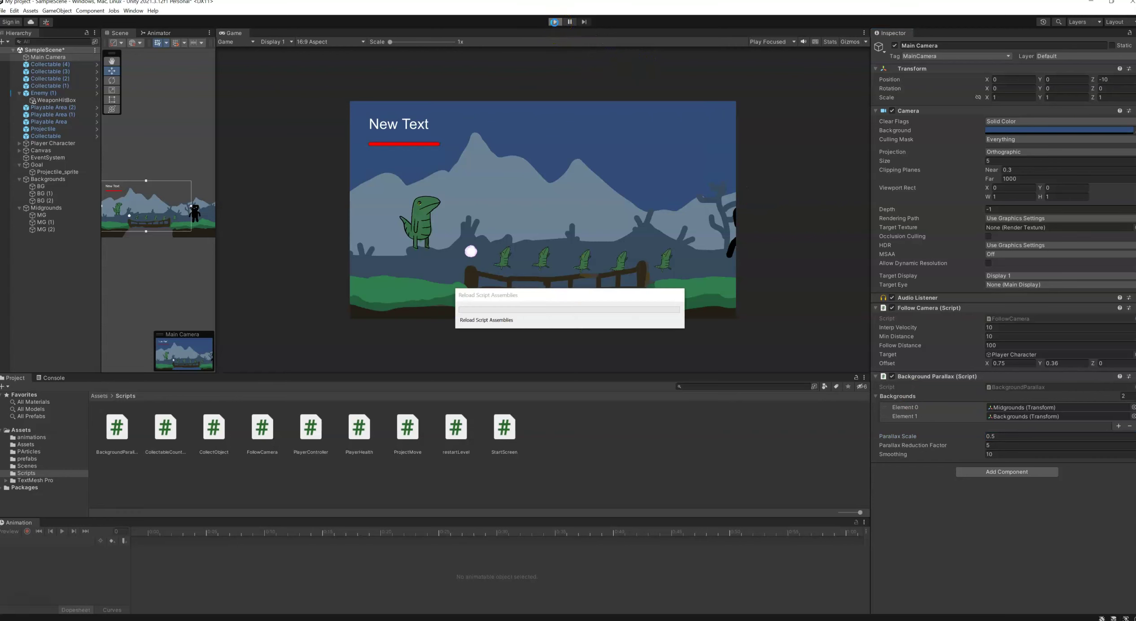
left_click(548, 256)
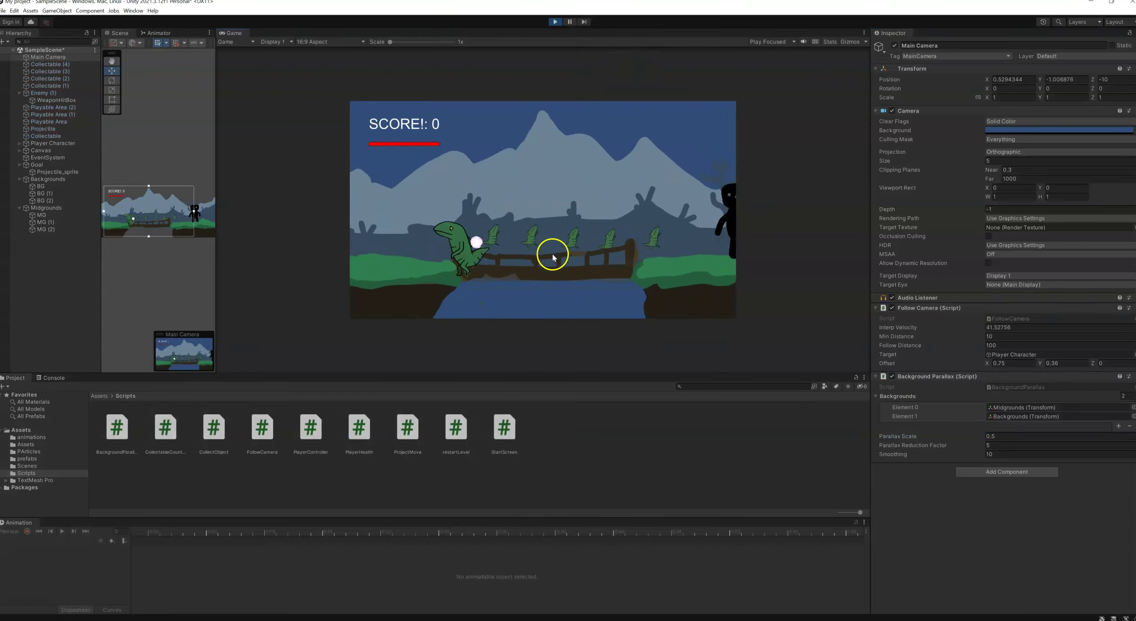
key("d")
key("space")
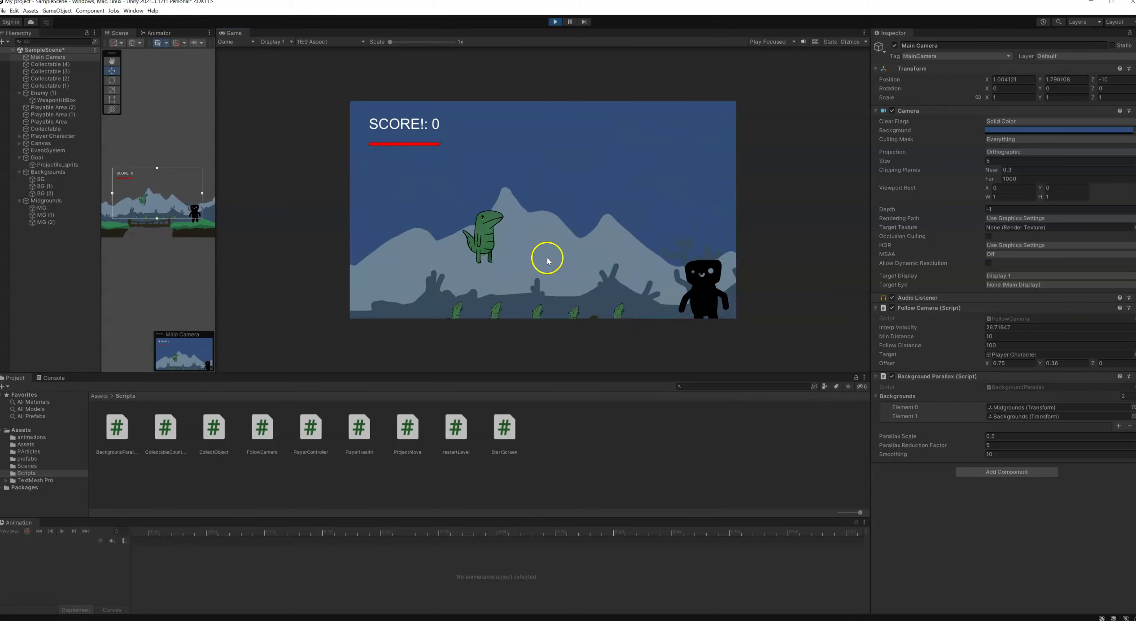
End the previous test and set Parallax Reduction Factor to 10
key("a")
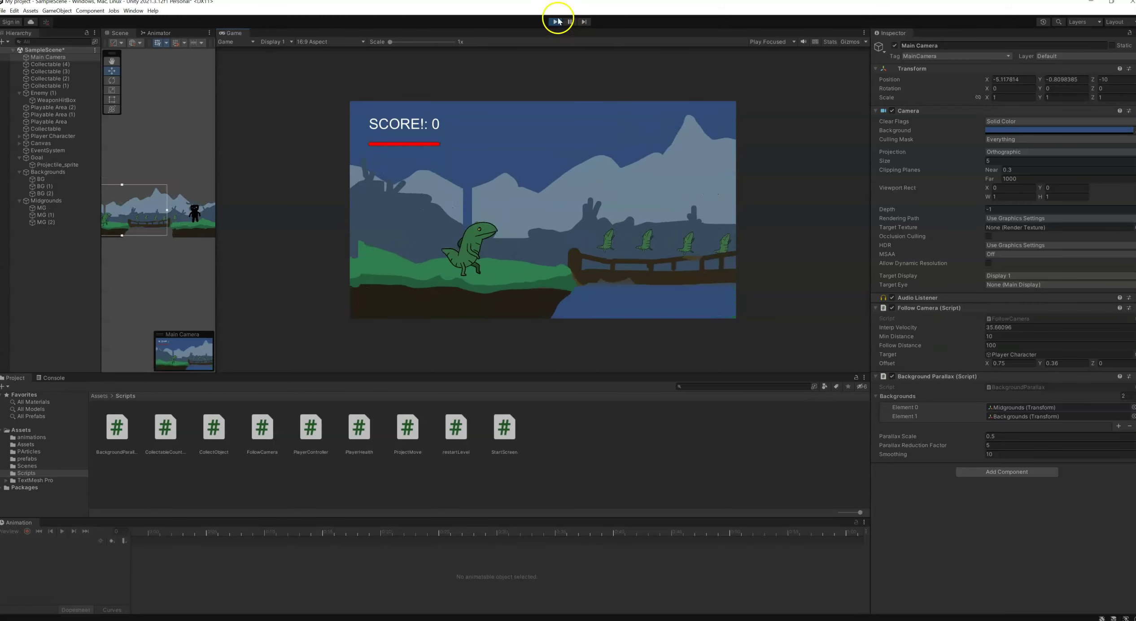
left_click(556, 21)
left_click(997, 445)
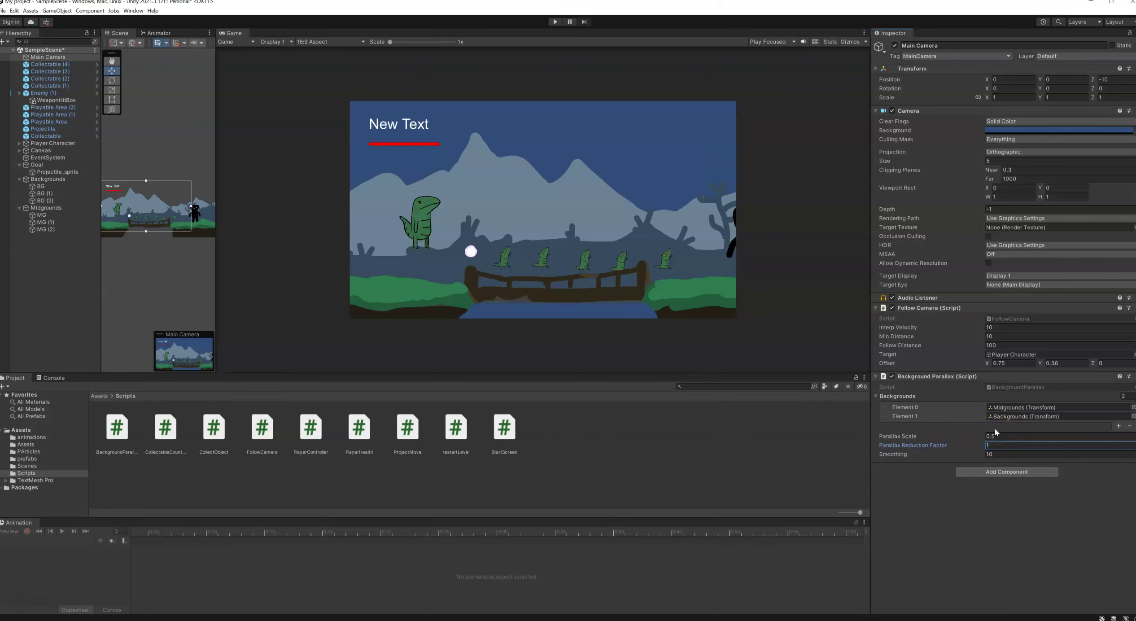
Play-test factor 10, running the dino back and forth, jumping and collecting items
left_click(555, 22)
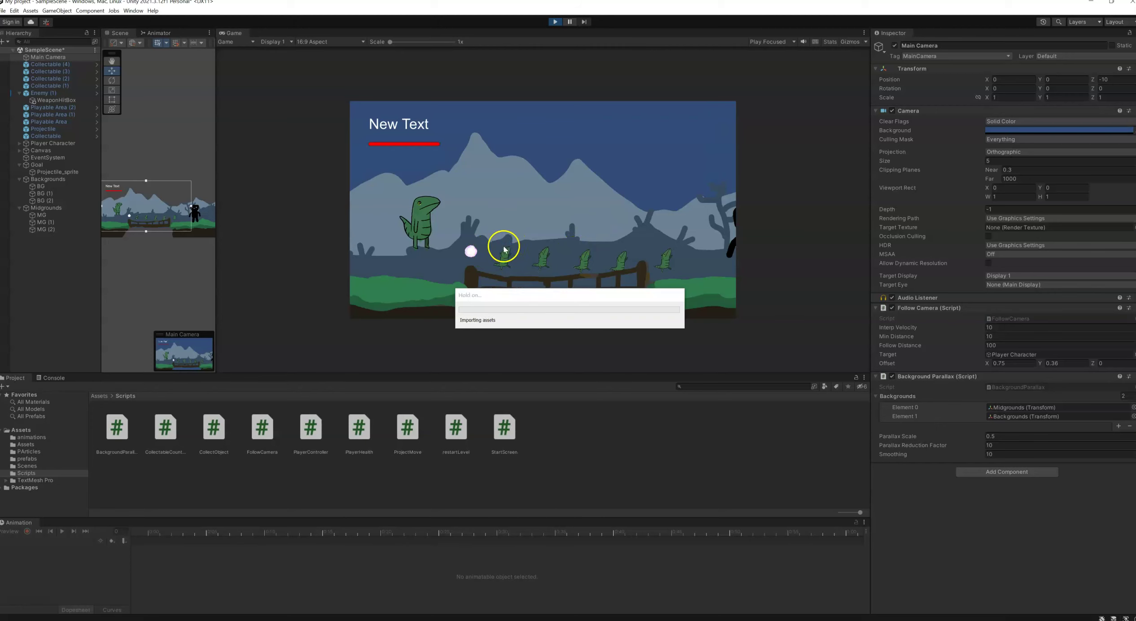
key("a")
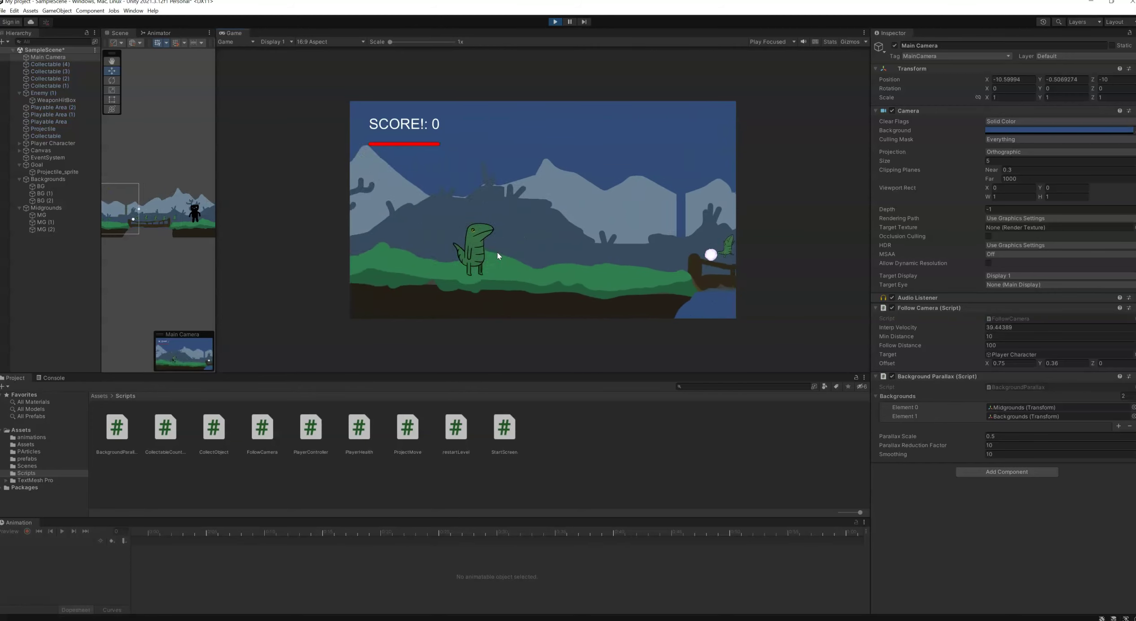
key("d")
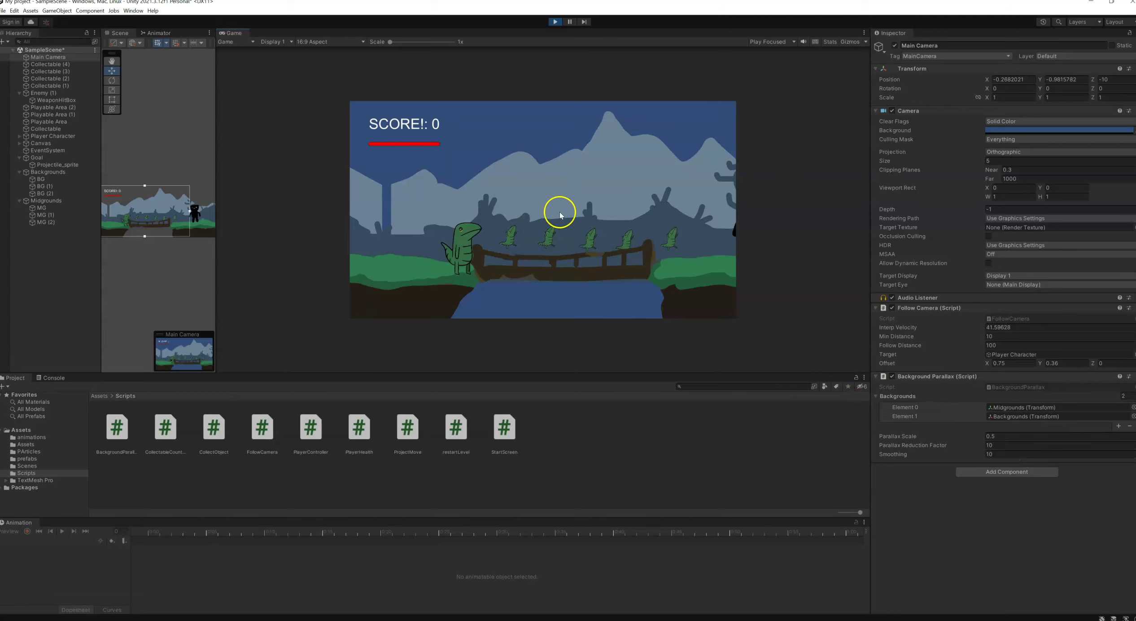
key("a")
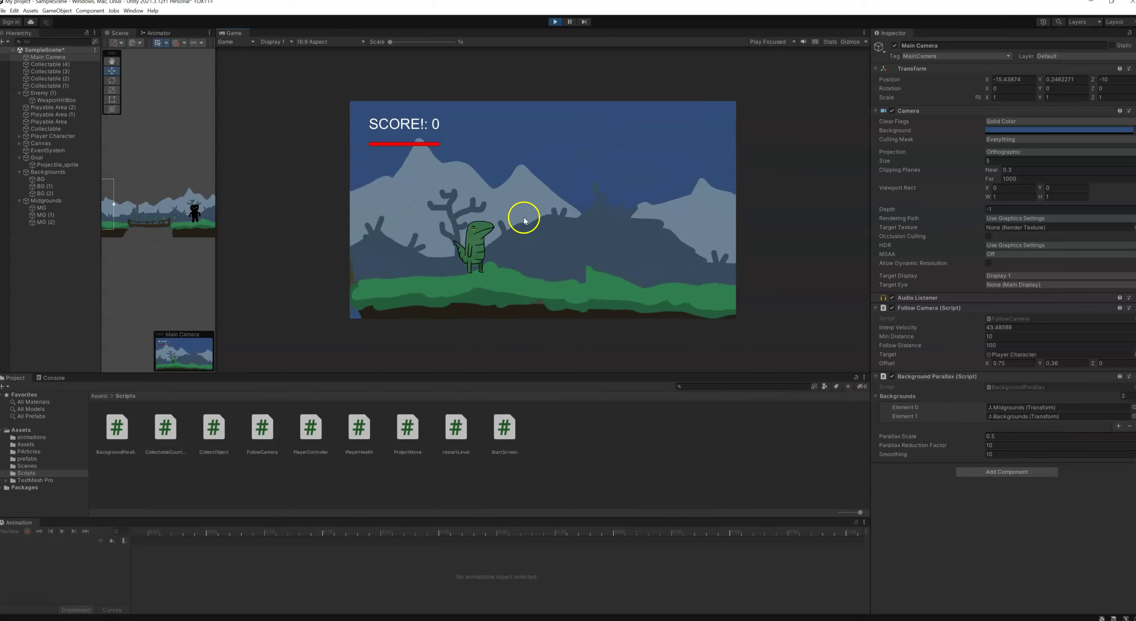
key("d")
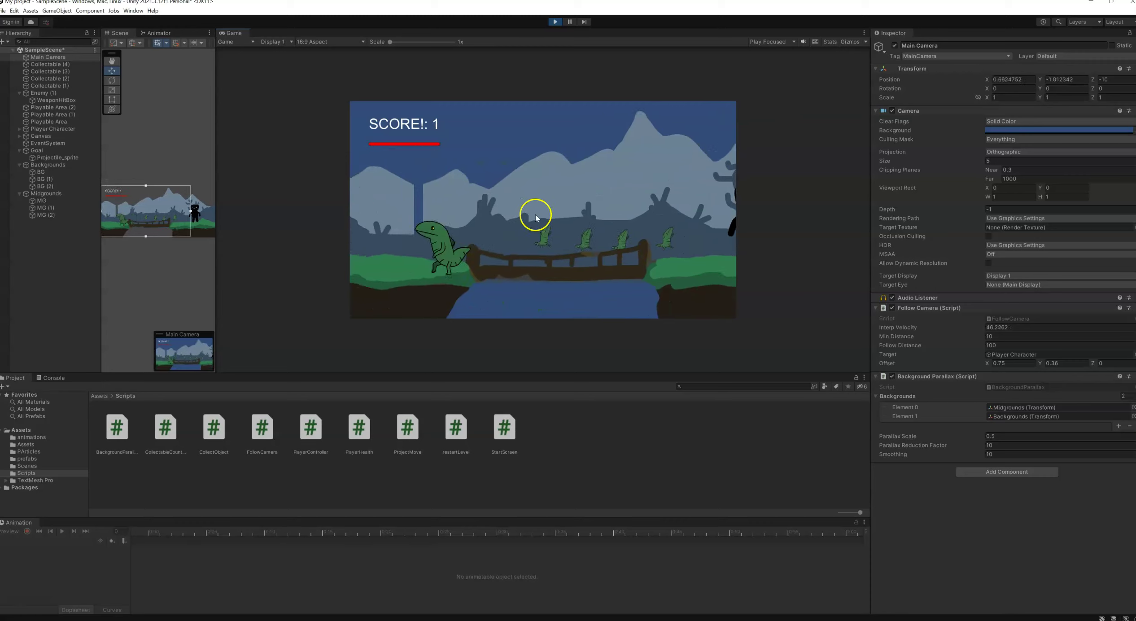
key("a")
key("space")
key("d")
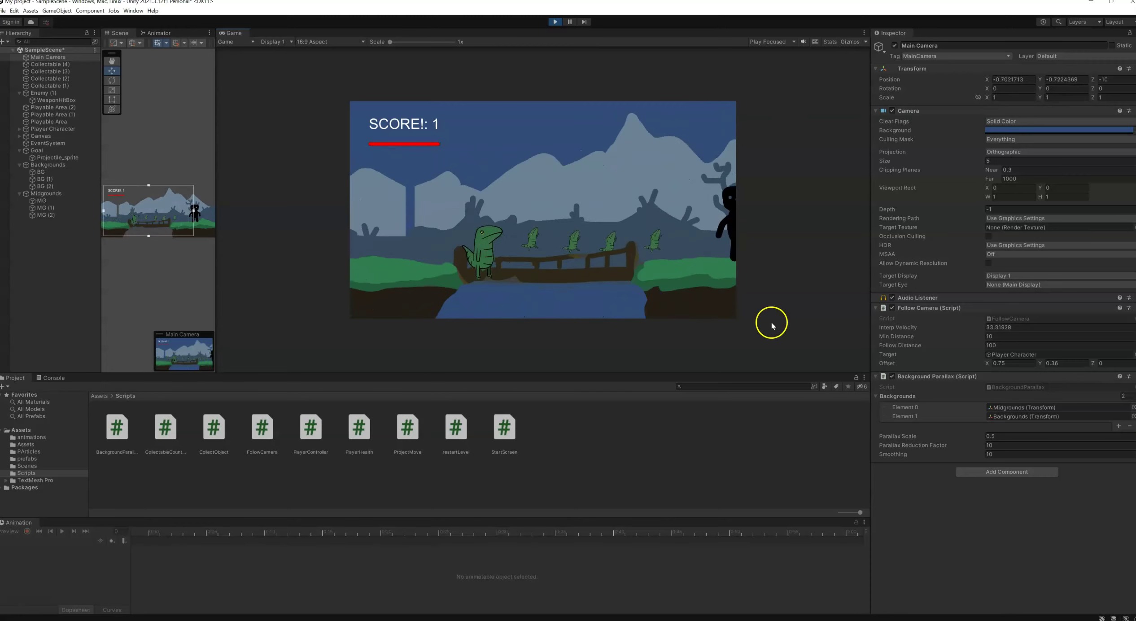
key("d")
key("a")
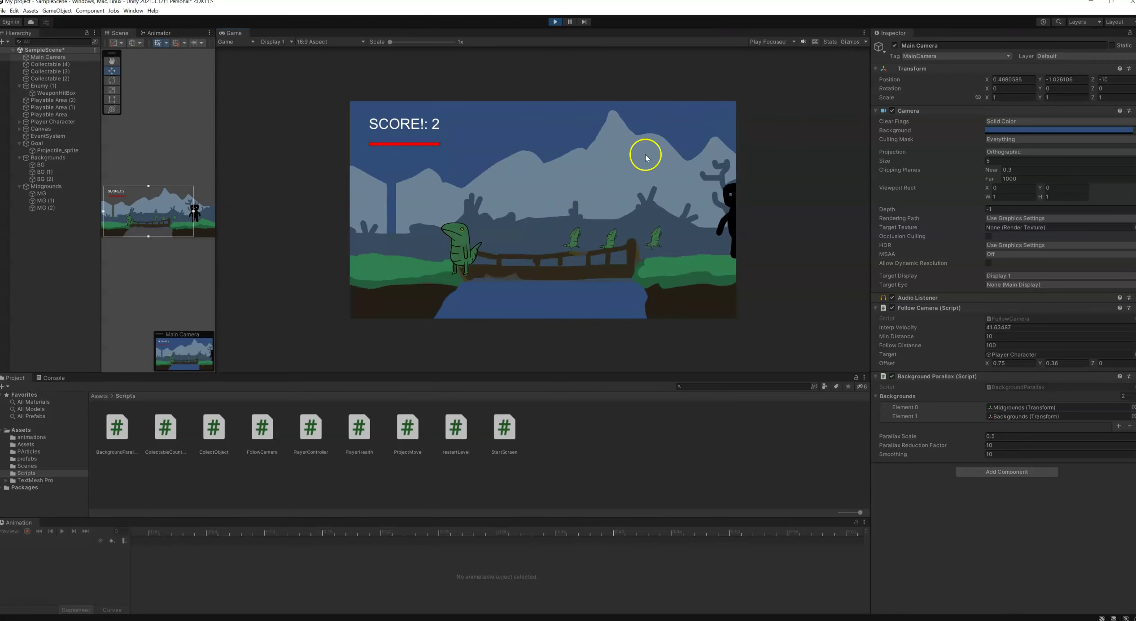
Set Parallax Reduction Factor to 1 and run a short play test
left_click(556, 22)
left_click(1028, 445)
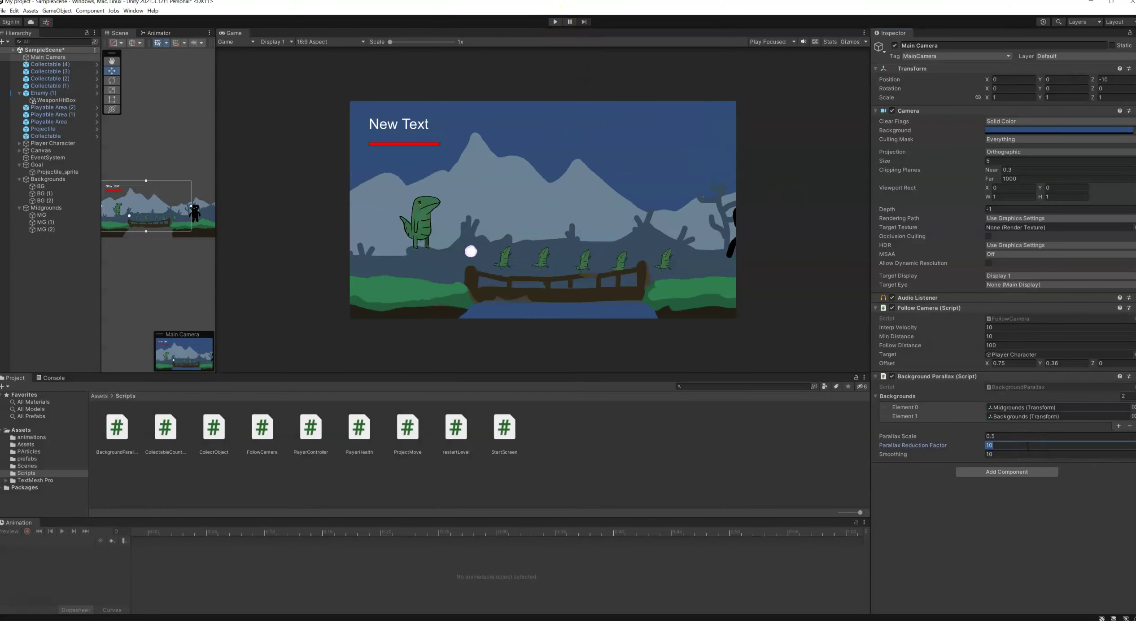
left_click(556, 22)
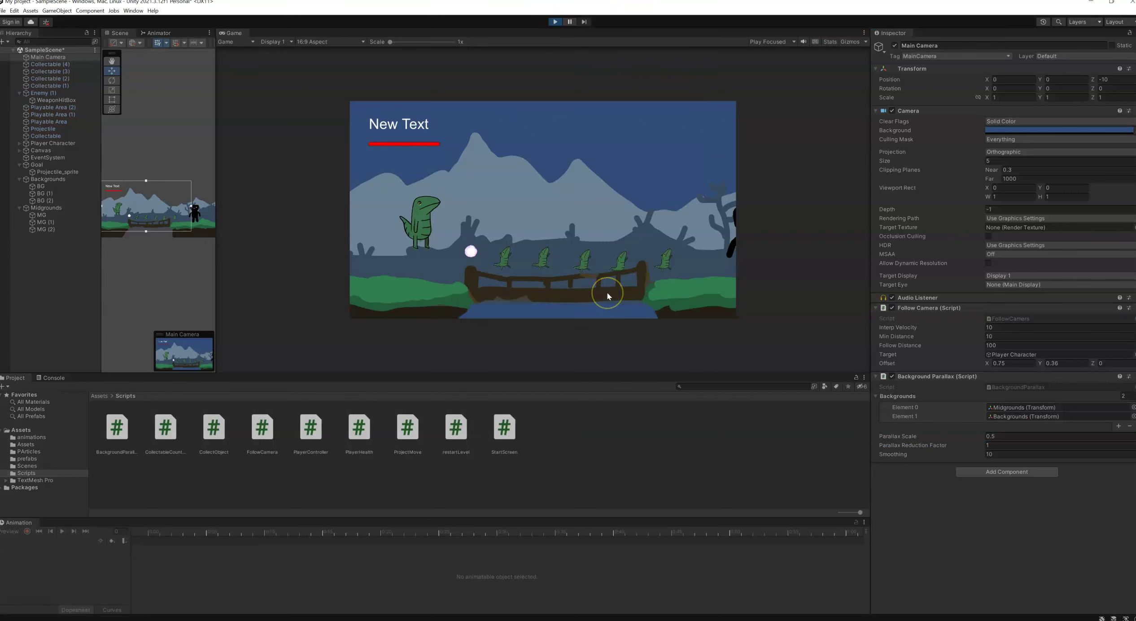
left_click(456, 197)
left_click(424, 195)
left_click(494, 194)
left_click(605, 193)
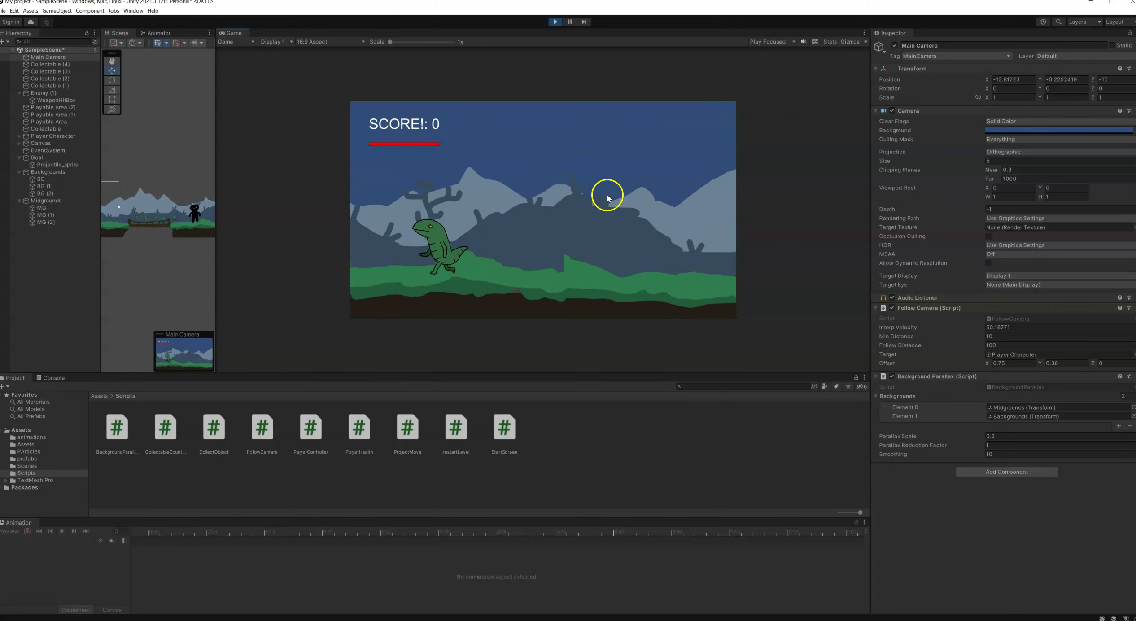
left_click(679, 202)
left_click(649, 218)
left_click(555, 21)
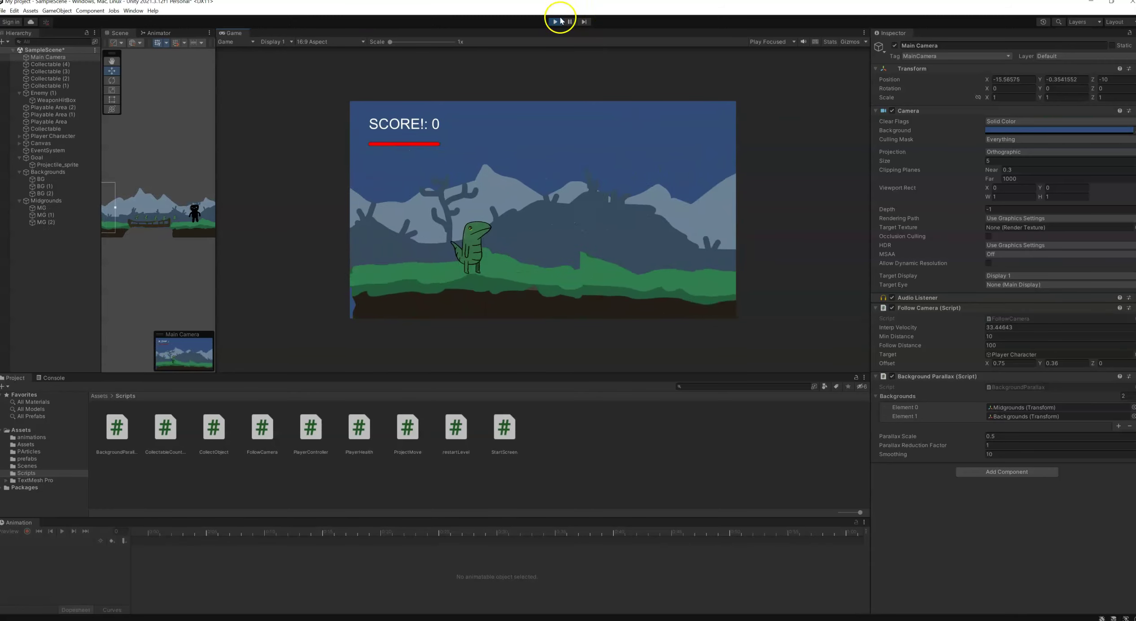
Set Parallax Reduction Factor to 4 and play-test by running the dino left
left_click(1001, 445)
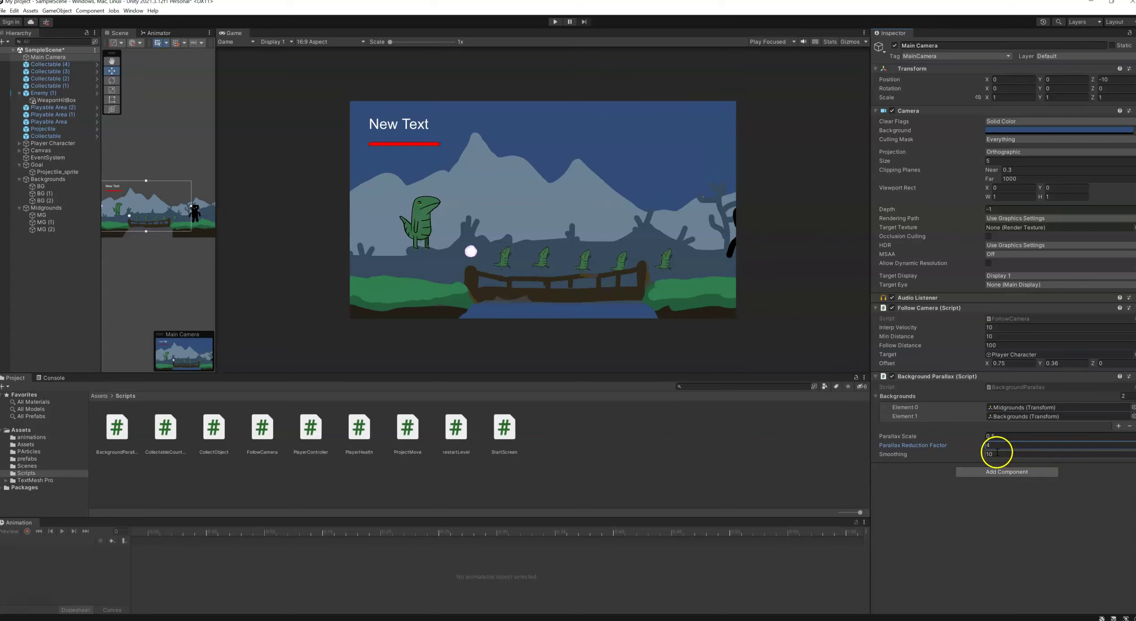
left_click(998, 454)
left_click(563, 21)
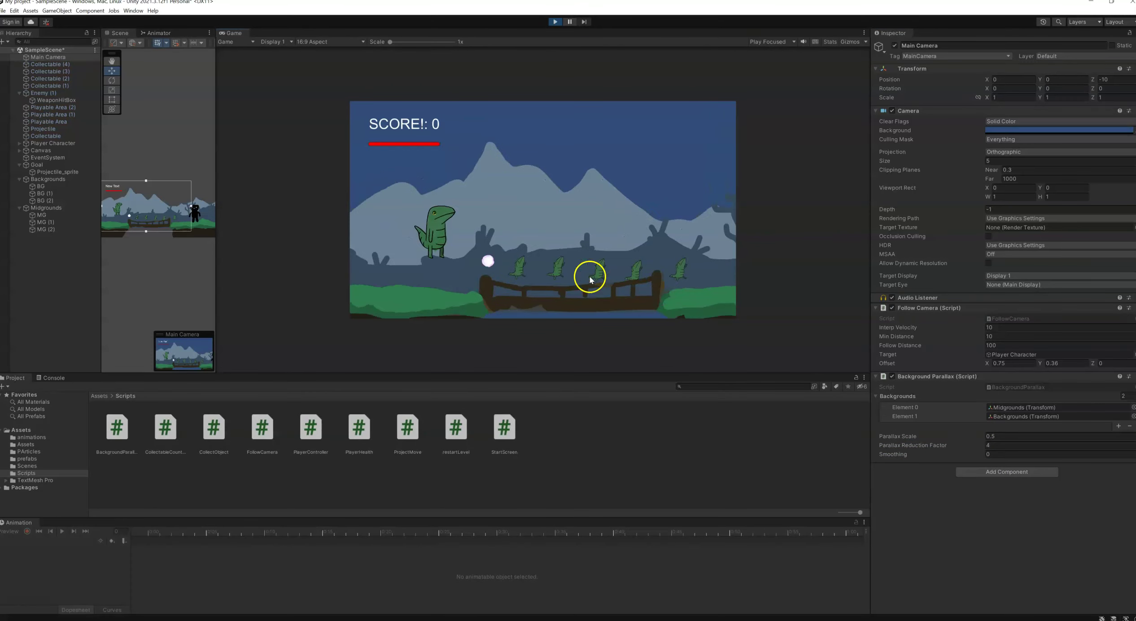
key("a")
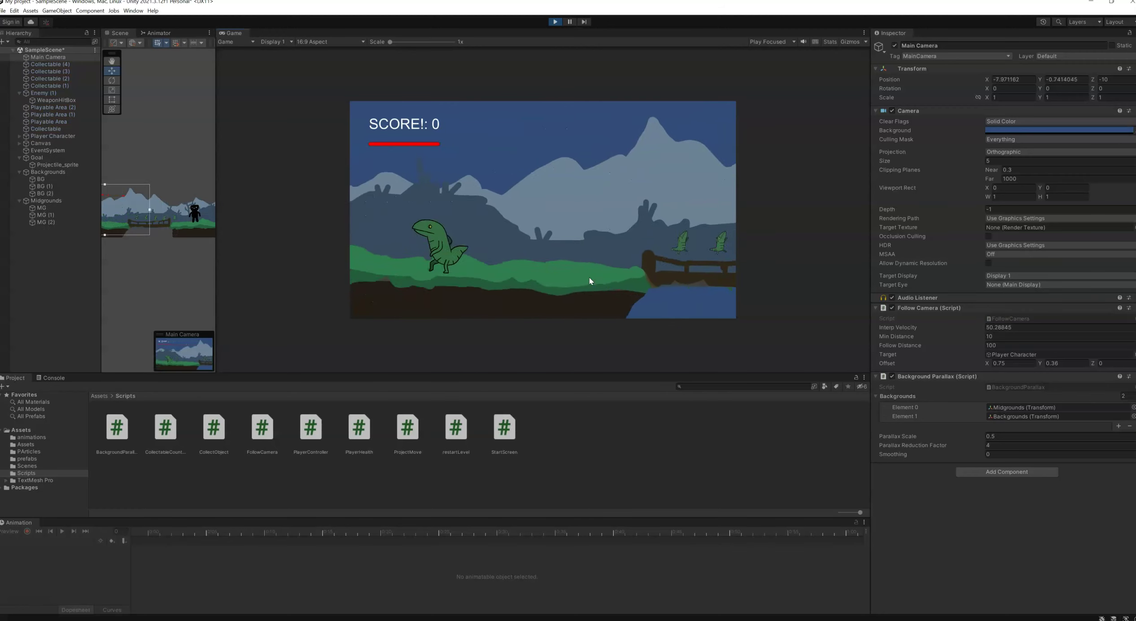
left_click(555, 21)
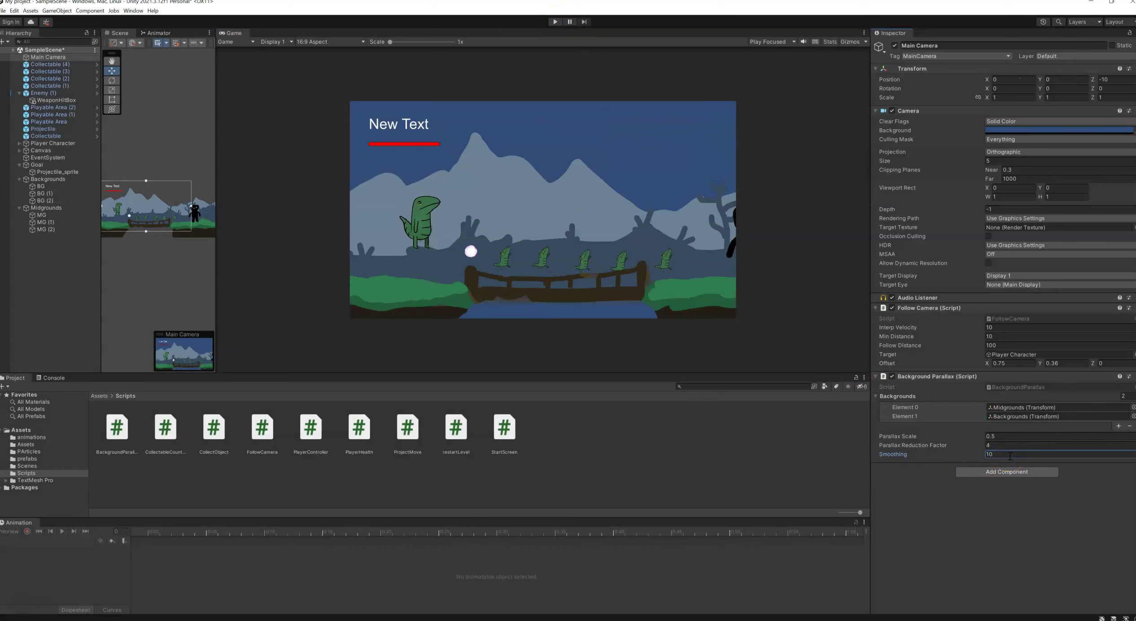
In a new play test, raise Smoothing to 100 and run and jump the dino
left_click(555, 21)
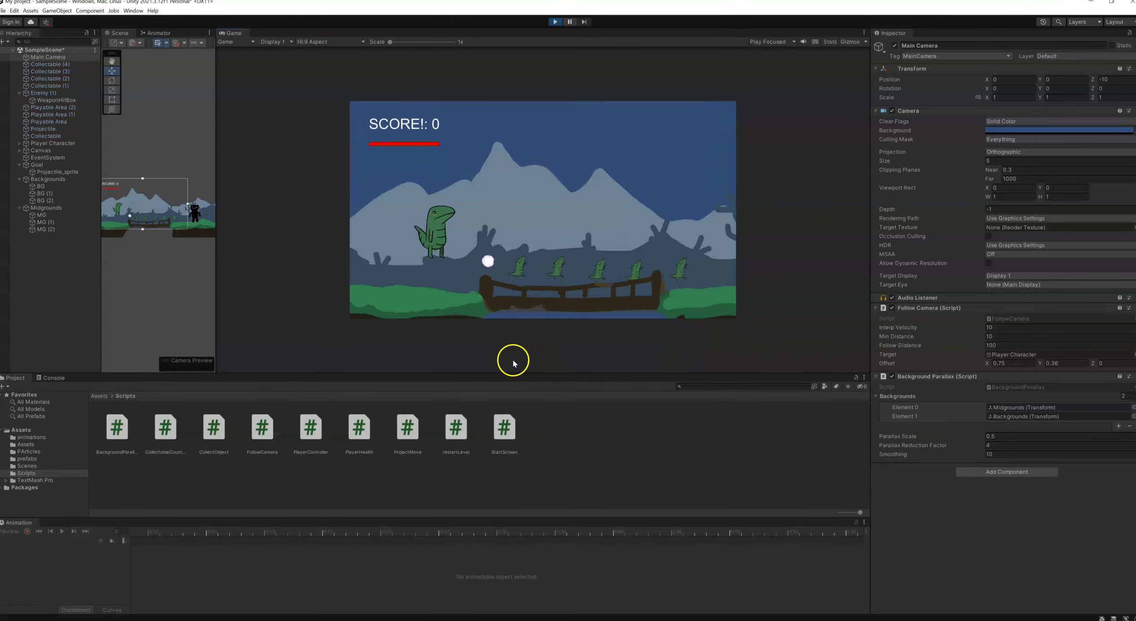
key("Left")
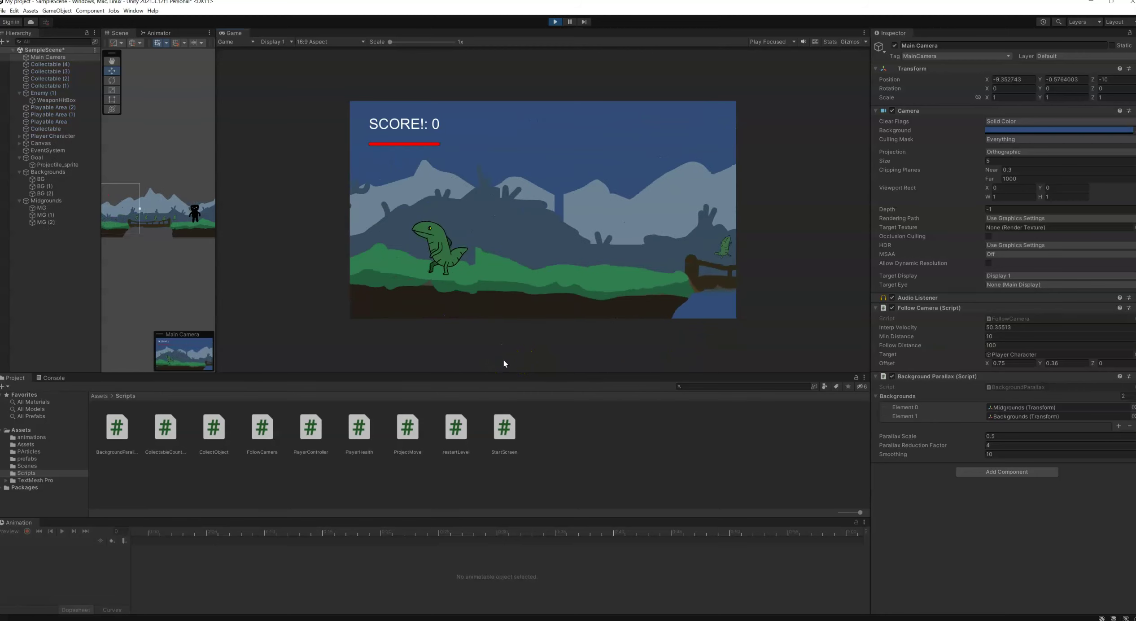
left_click(999, 455)
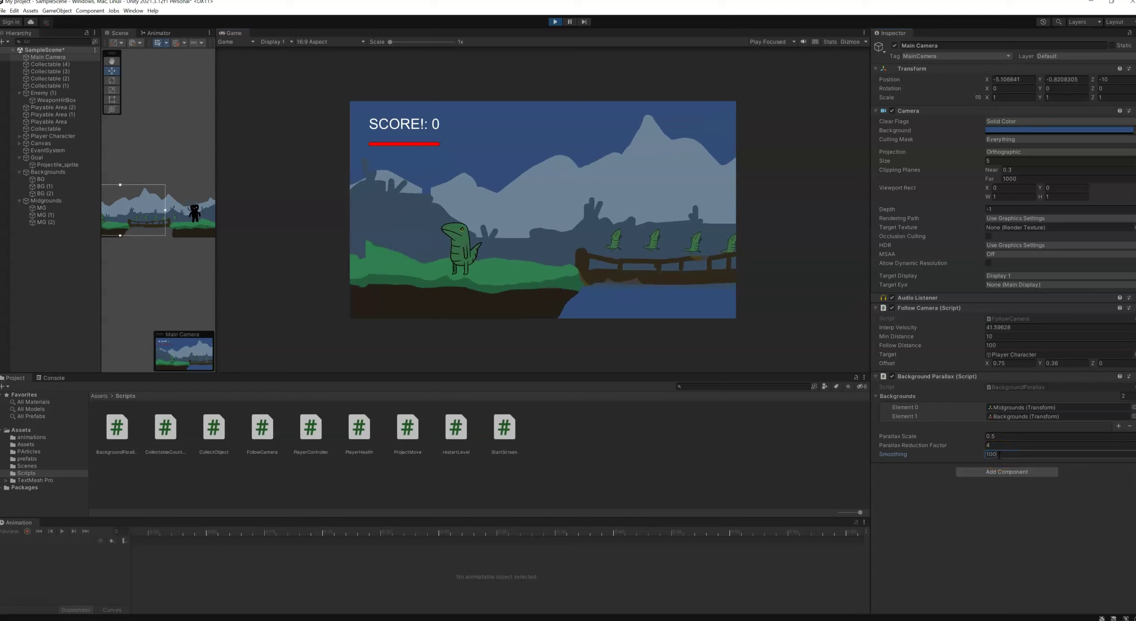
left_click(573, 279)
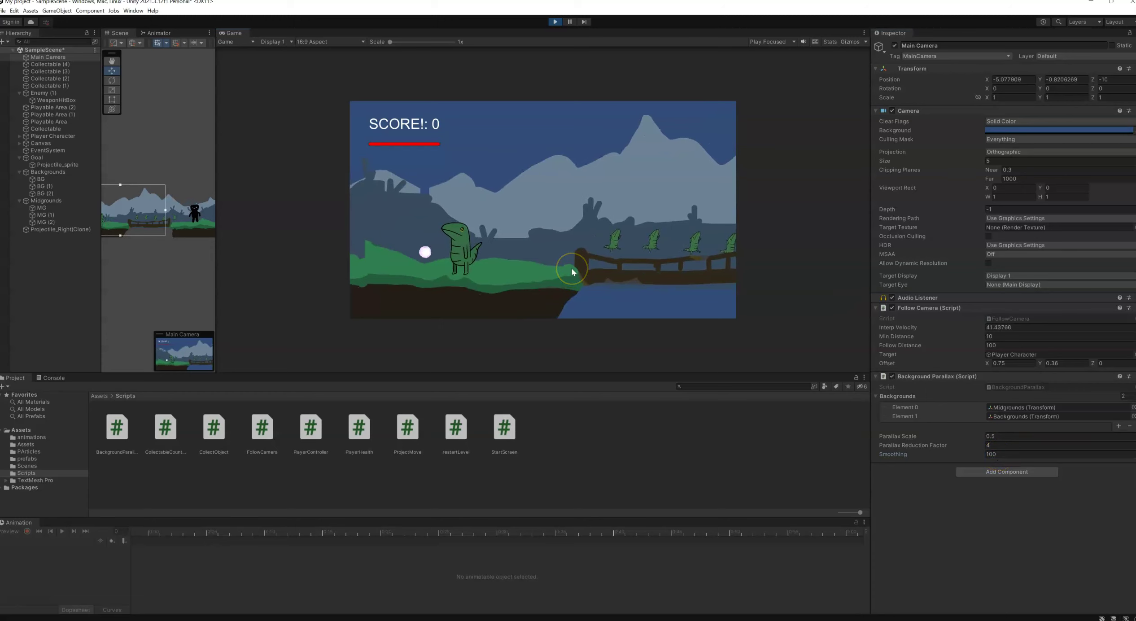
key("Left")
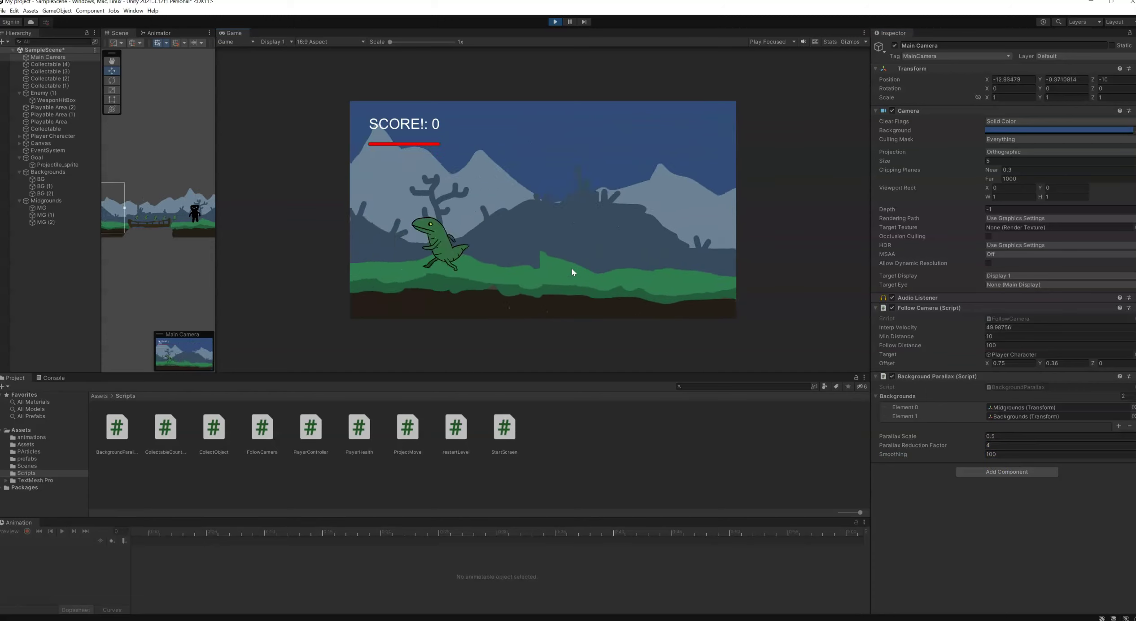
key("space")
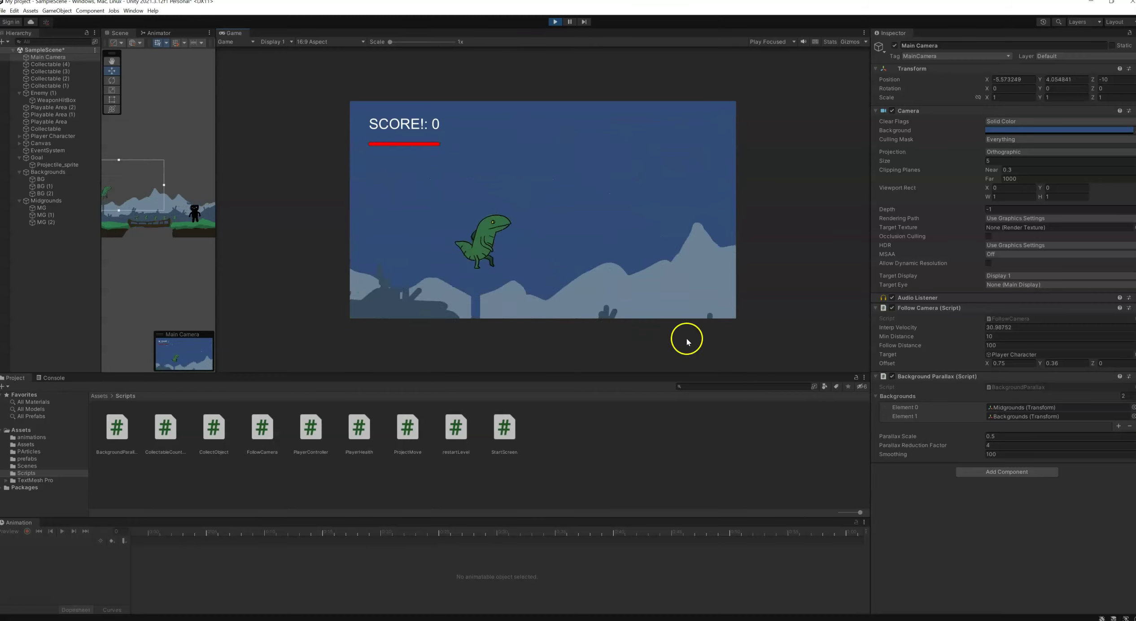
Select the Background Parallax Smoothing field, still at 100, to set it back to 10
left_click(1011, 453)
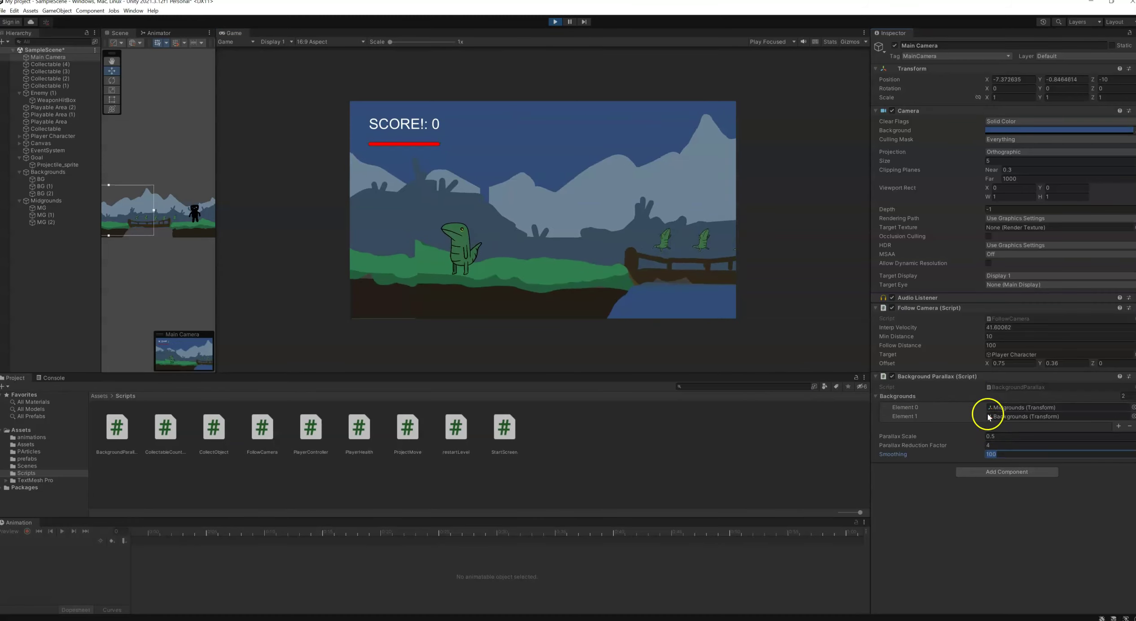